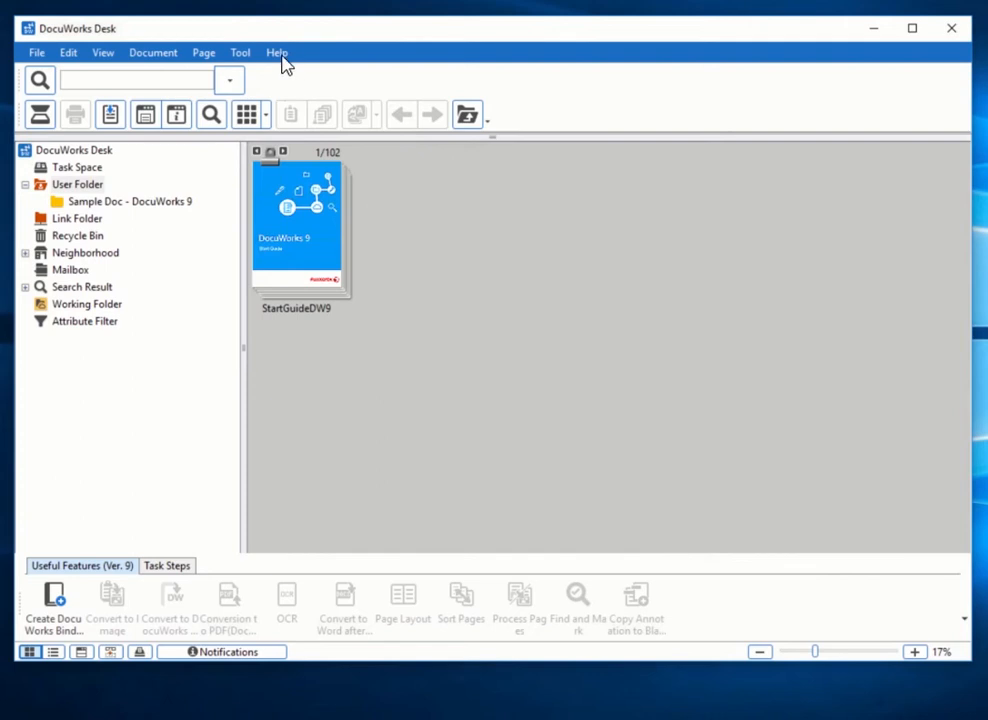
# View the version information of DocuWorks Desk and close it
pyautogui.click(278, 53)
pyautogui.click(331, 191)
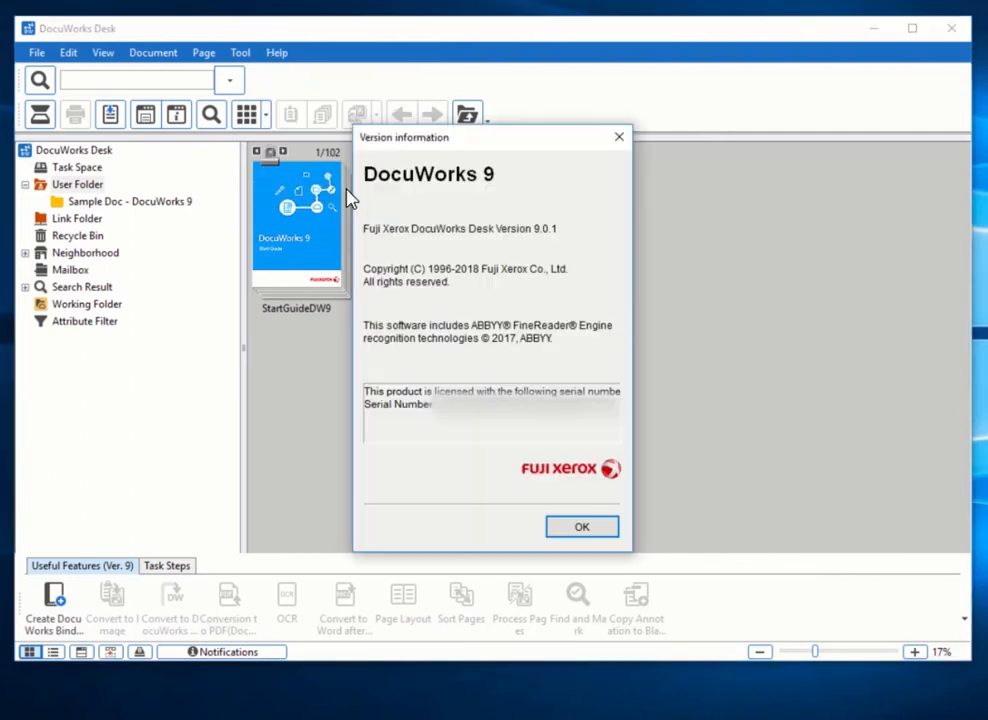
pyautogui.click(619, 137)
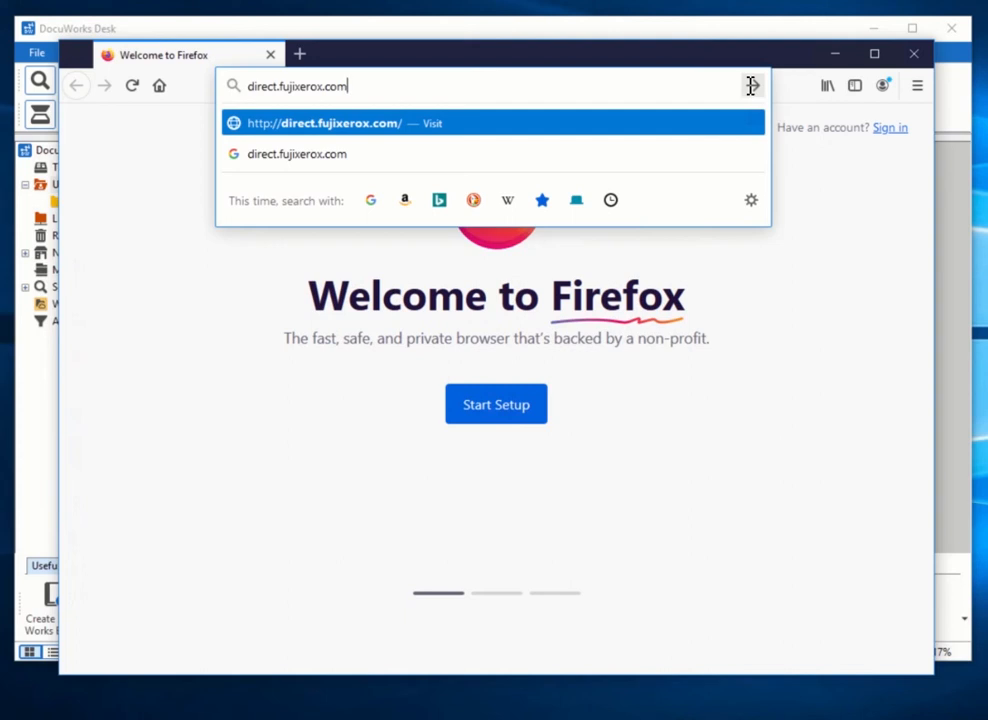
# In Firefox, go to the Fuji Xerox Direct site at direct.fujixerox.com
pyautogui.click(751, 86)
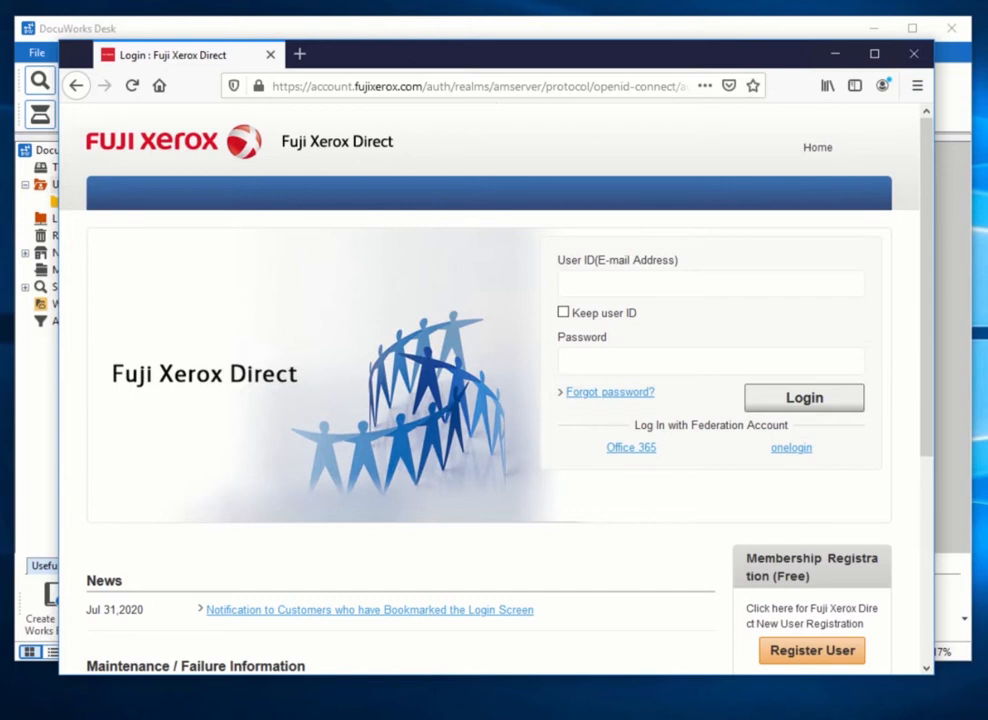
pyautogui.click(42, 462)
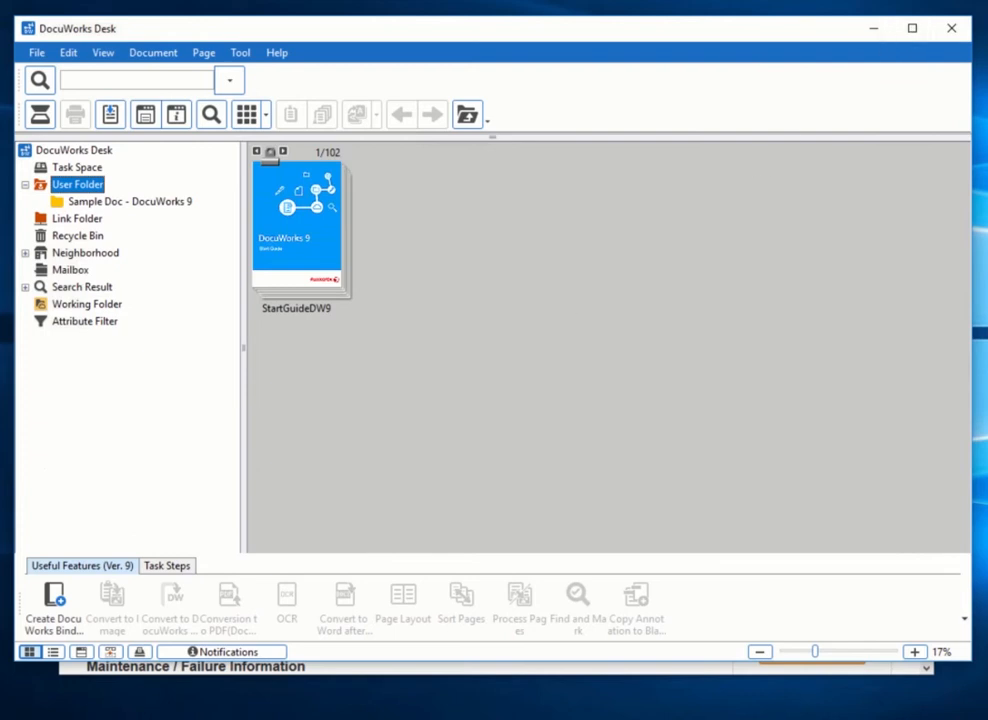
pyautogui.hotkey('alt', 'Tab')
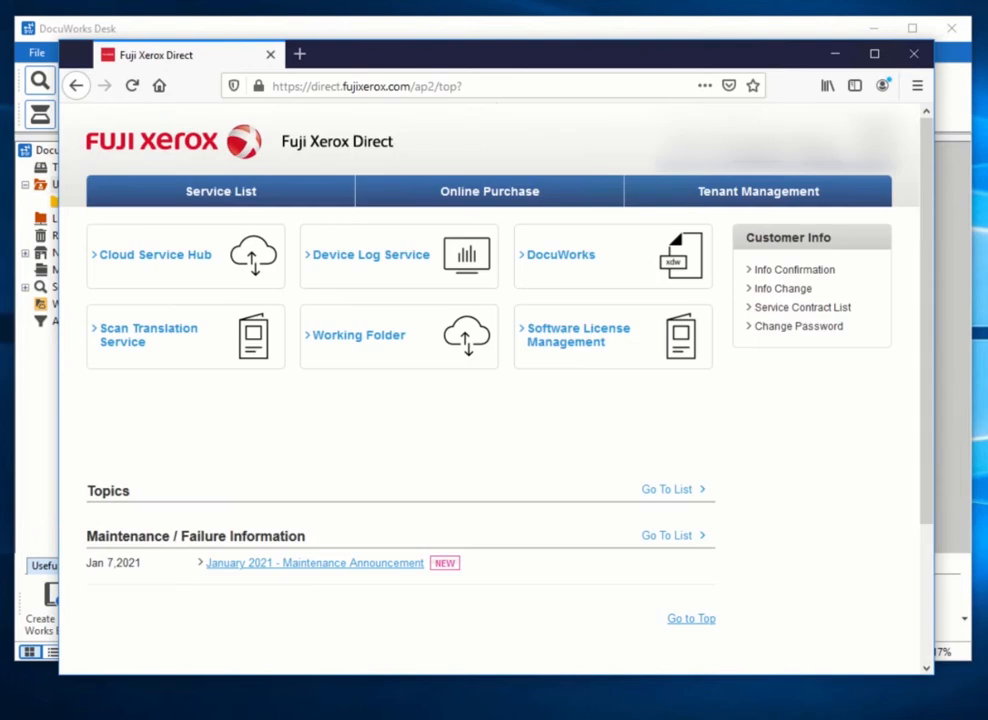
# Open the DocuWorks service page and go to its Download Softwares page
pyautogui.click(567, 258)
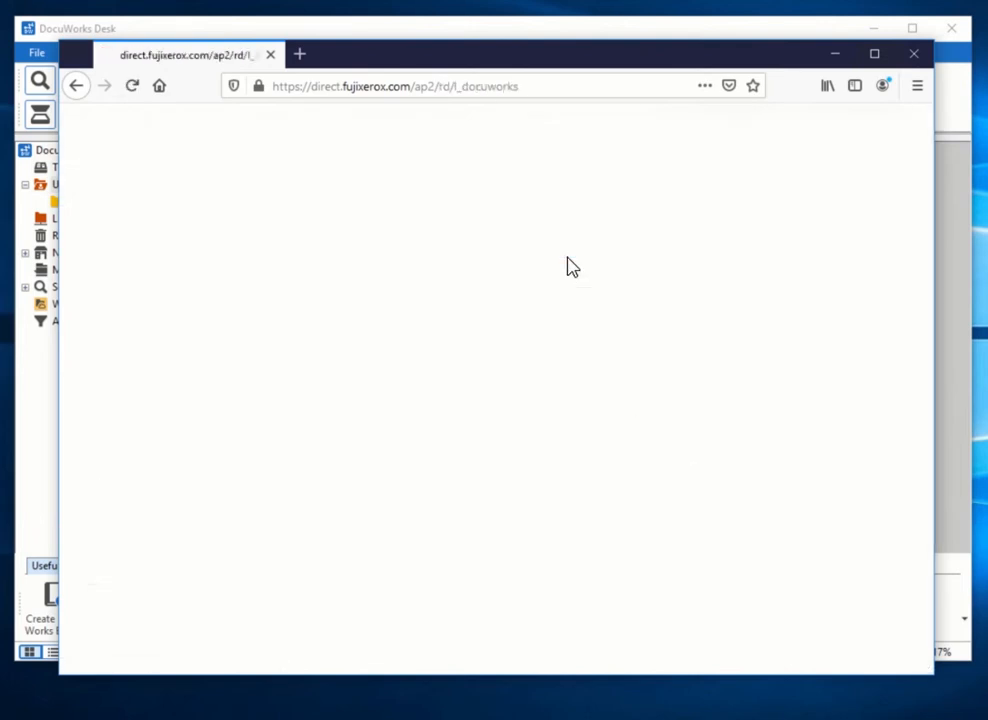
pyautogui.scroll(-3, 789, 578)
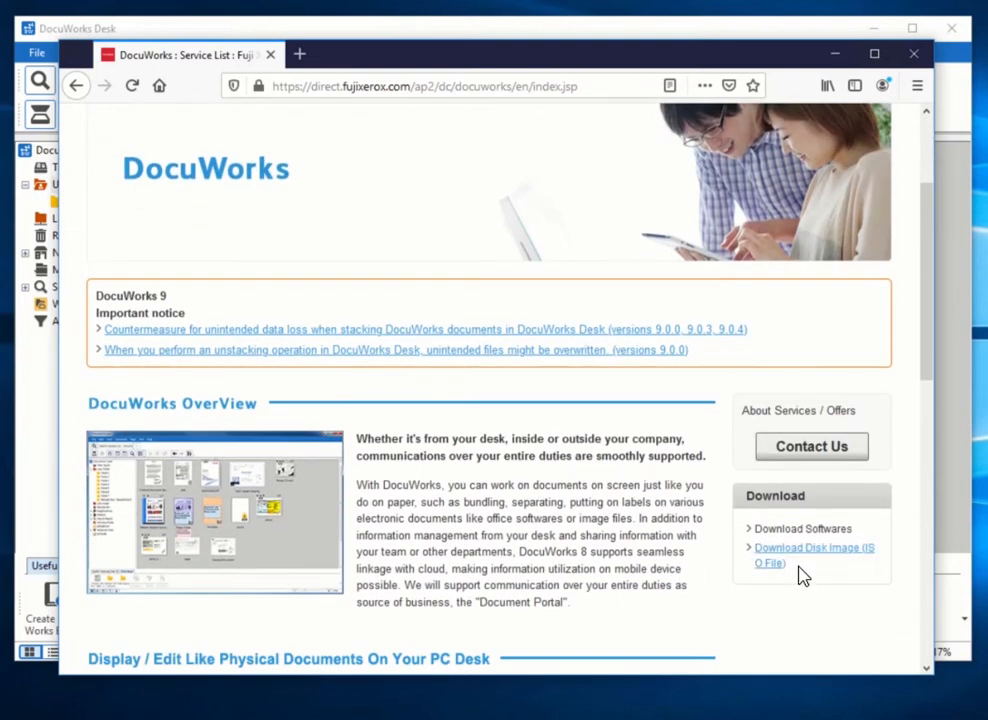
pyautogui.scroll(-2, 805, 576)
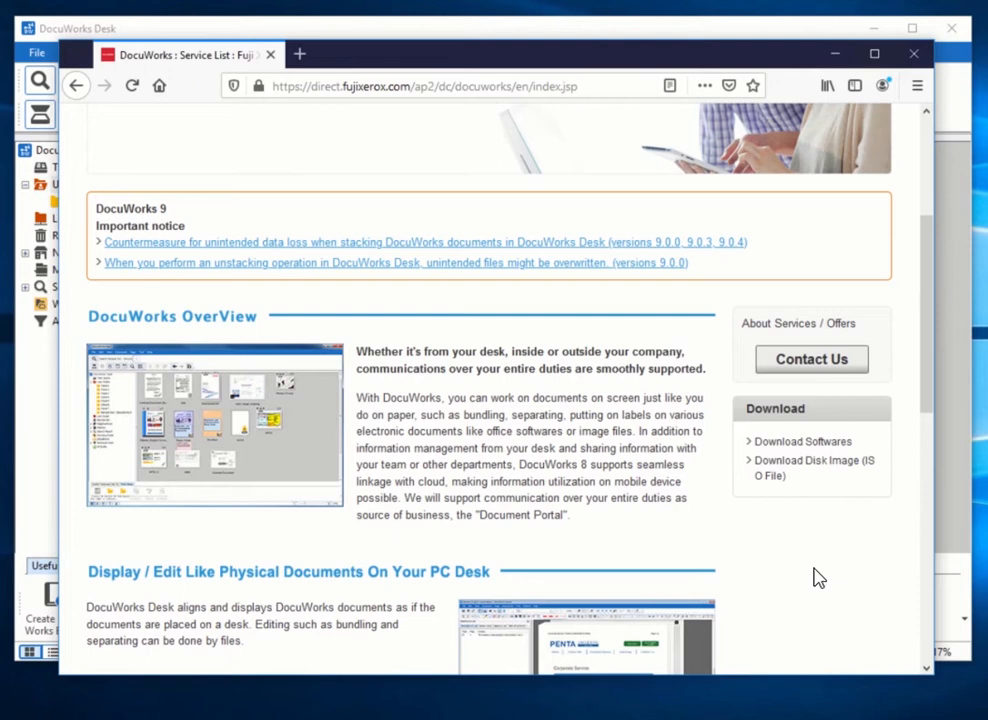
pyautogui.click(824, 446)
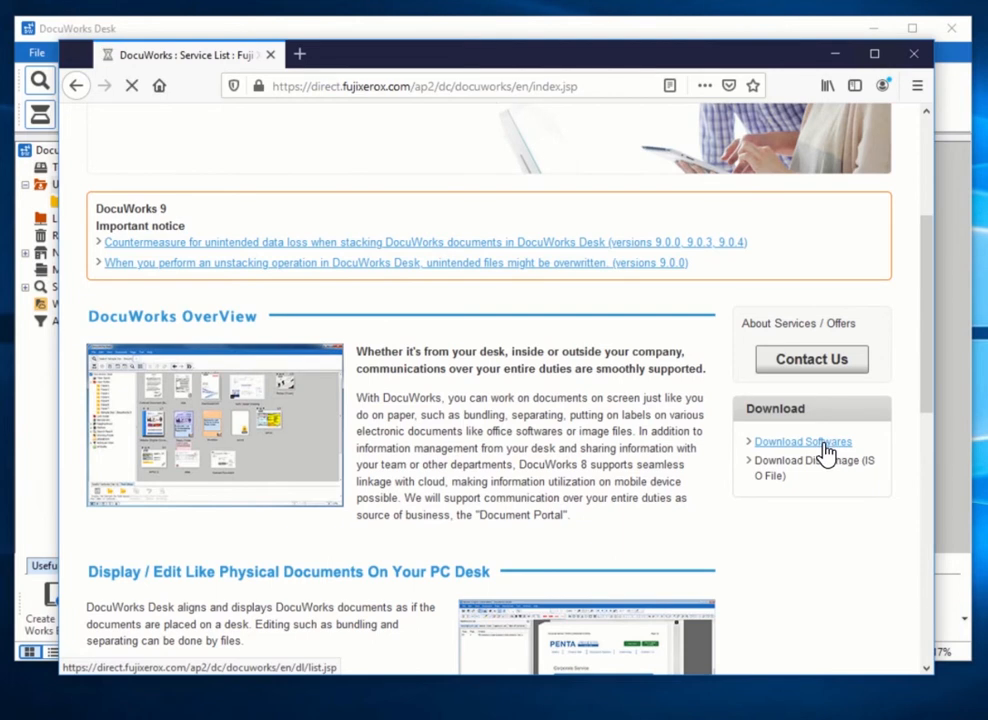
# Collapse the DocuWorks 9 Trial Edition section, expand DocuWorks 9 Updates and examine the version number in the update file names
pyautogui.scroll(-2, 840, 478)
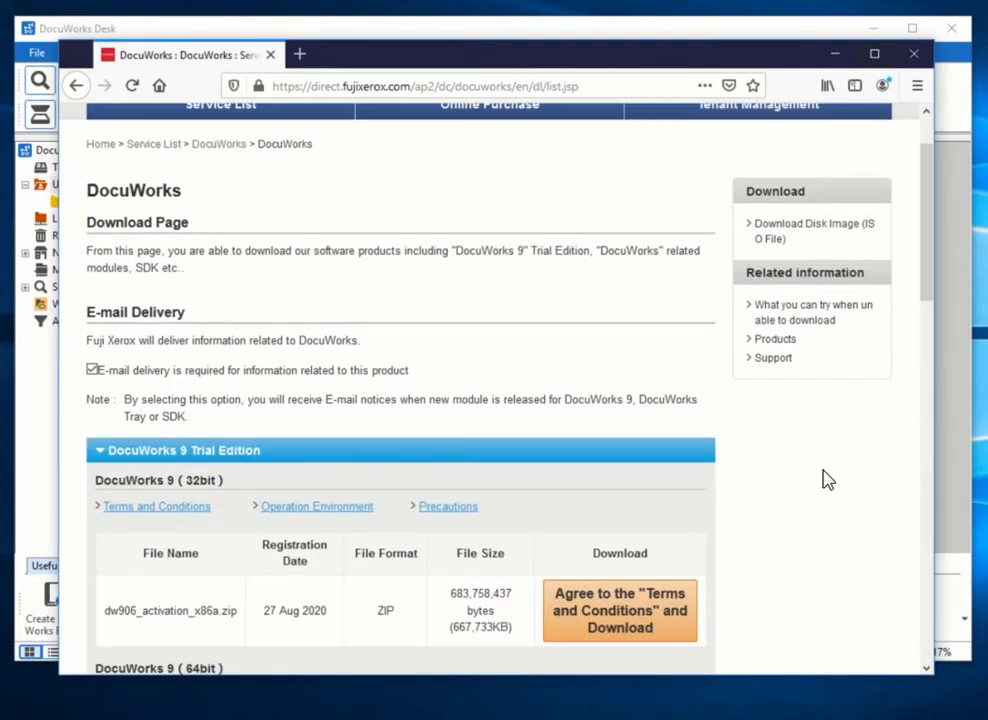
pyautogui.scroll(-4, 825, 477)
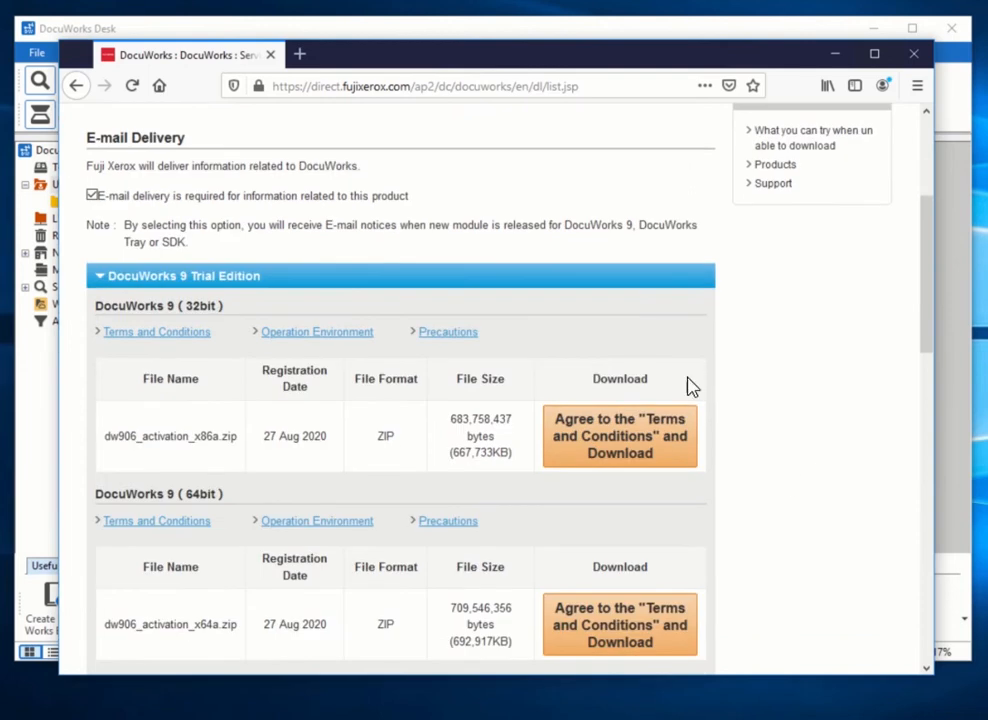
pyautogui.click(481, 288)
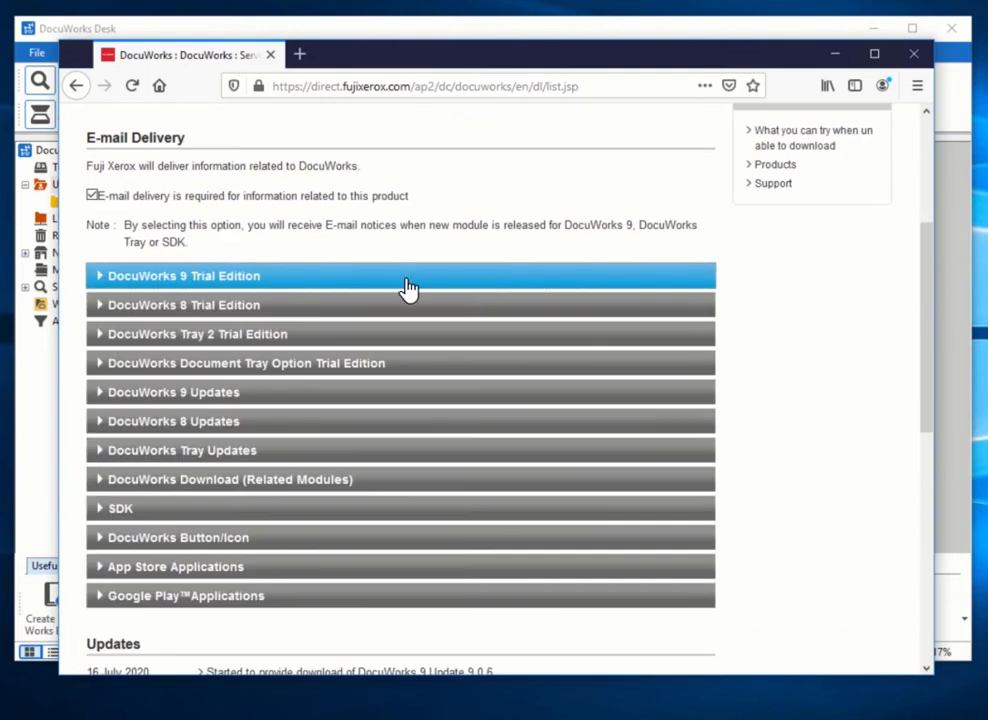
pyautogui.click(315, 393)
pyautogui.scroll(-4, 315, 403)
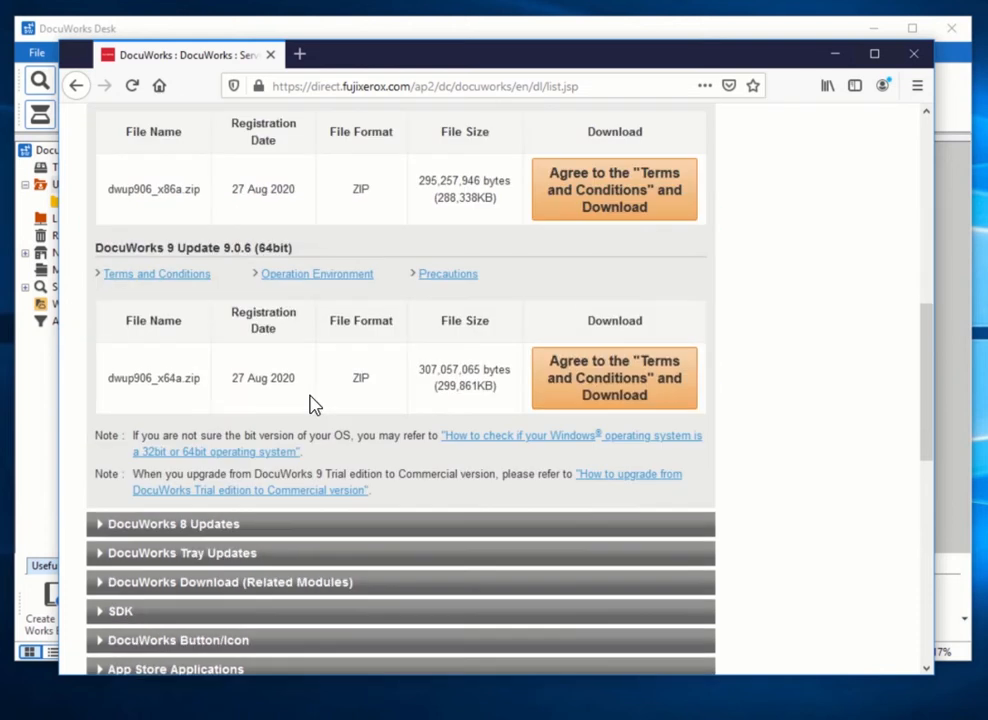
pyautogui.scroll(1, 722, 376)
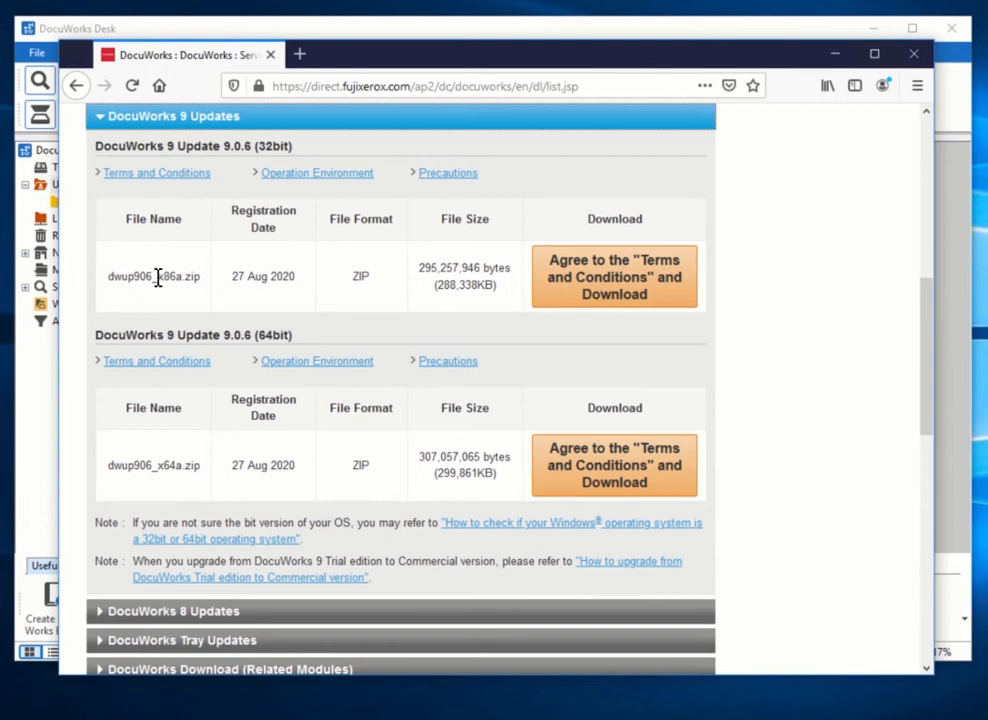
pyautogui.moveTo(158, 277); pyautogui.dragTo(138, 272)
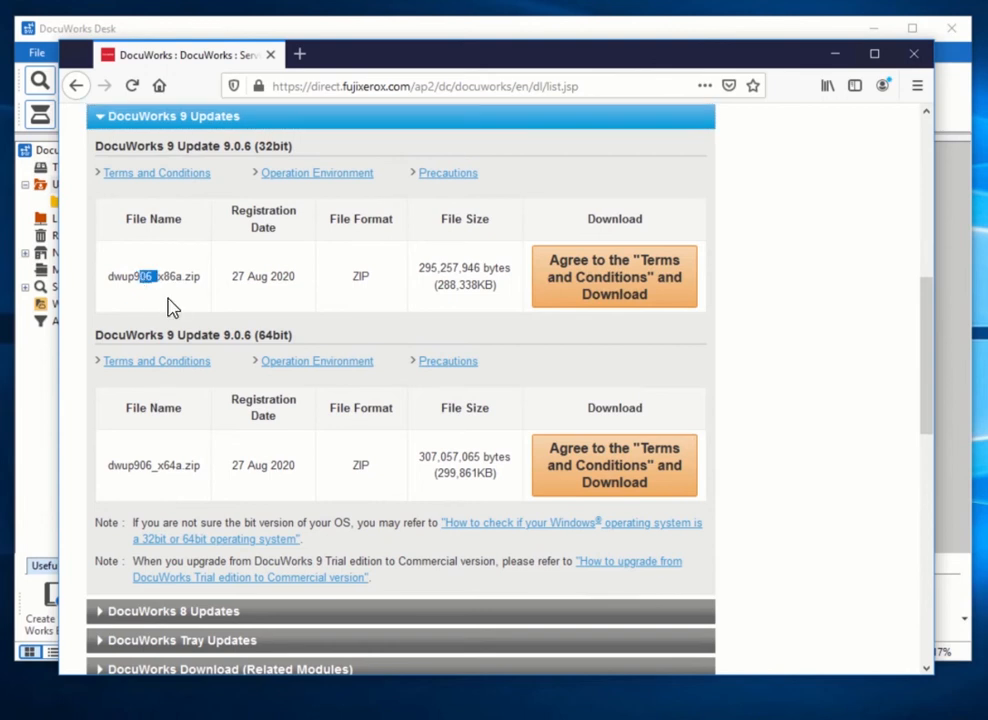
# Return to the DocuWorks service page to review its important notices, and reopen the Download Softwares page
pyautogui.scroll(6, 452, 412)
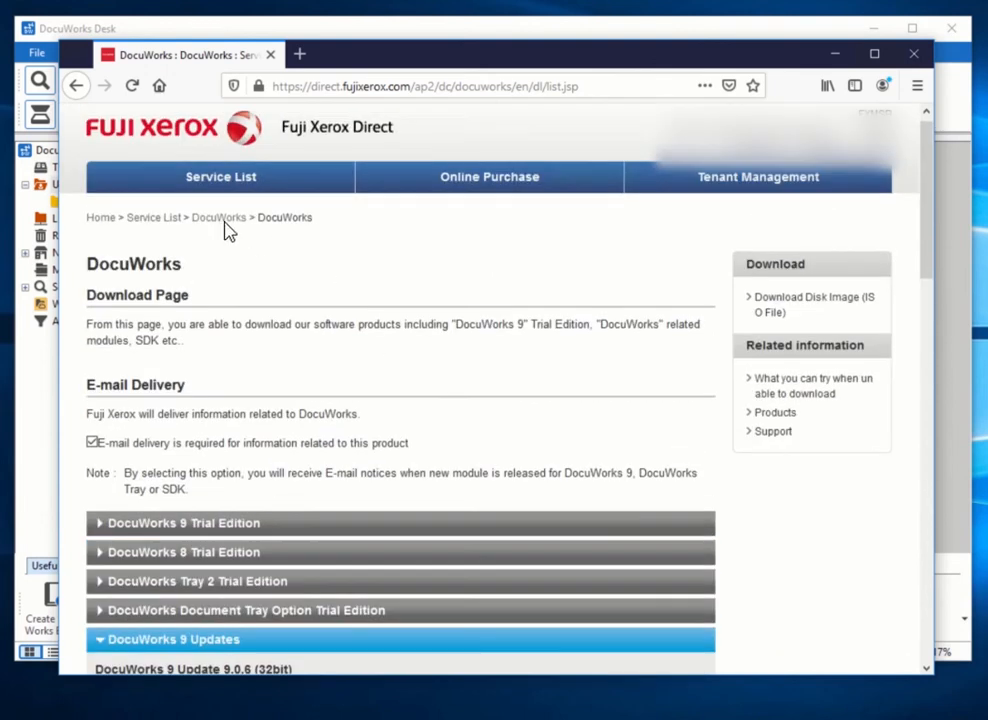
pyautogui.click(220, 222)
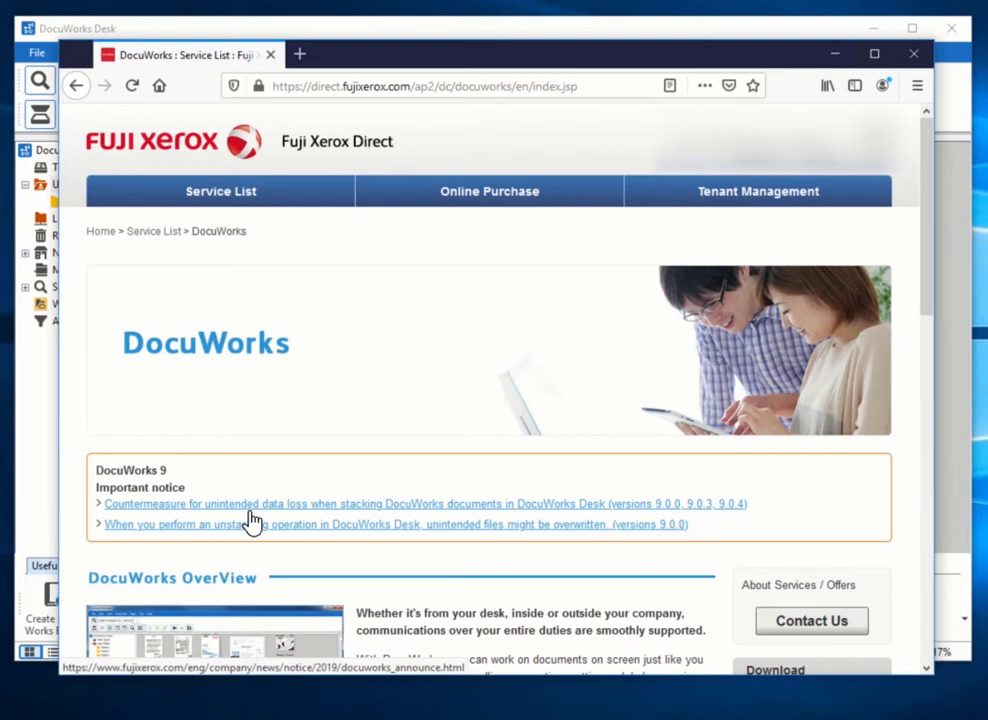
pyautogui.scroll(-3, 710, 472)
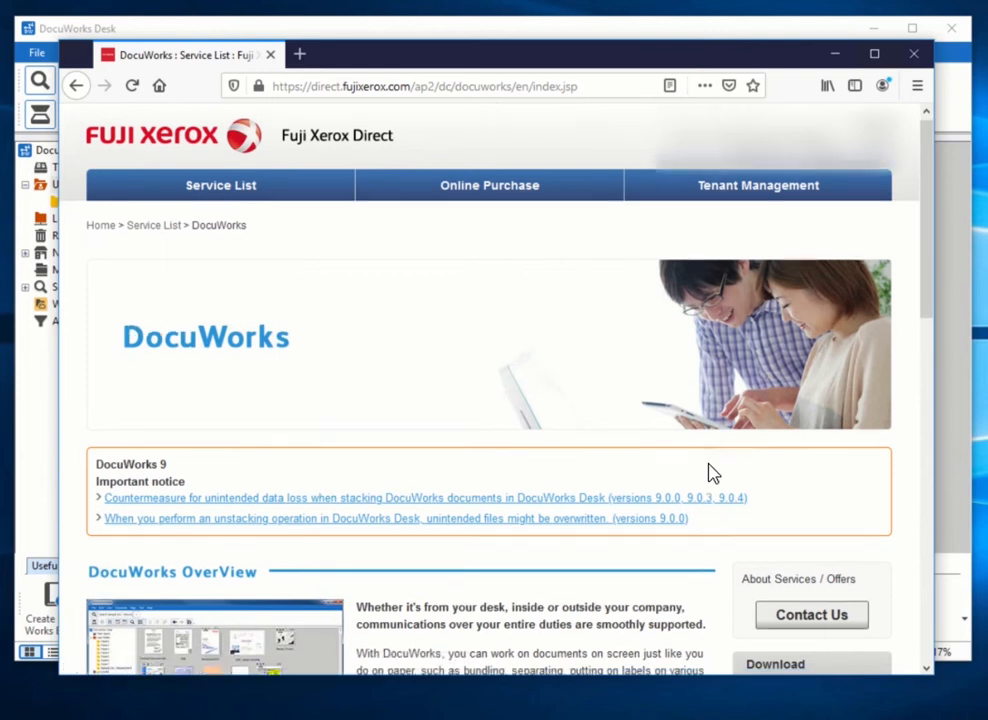
pyautogui.click(783, 531)
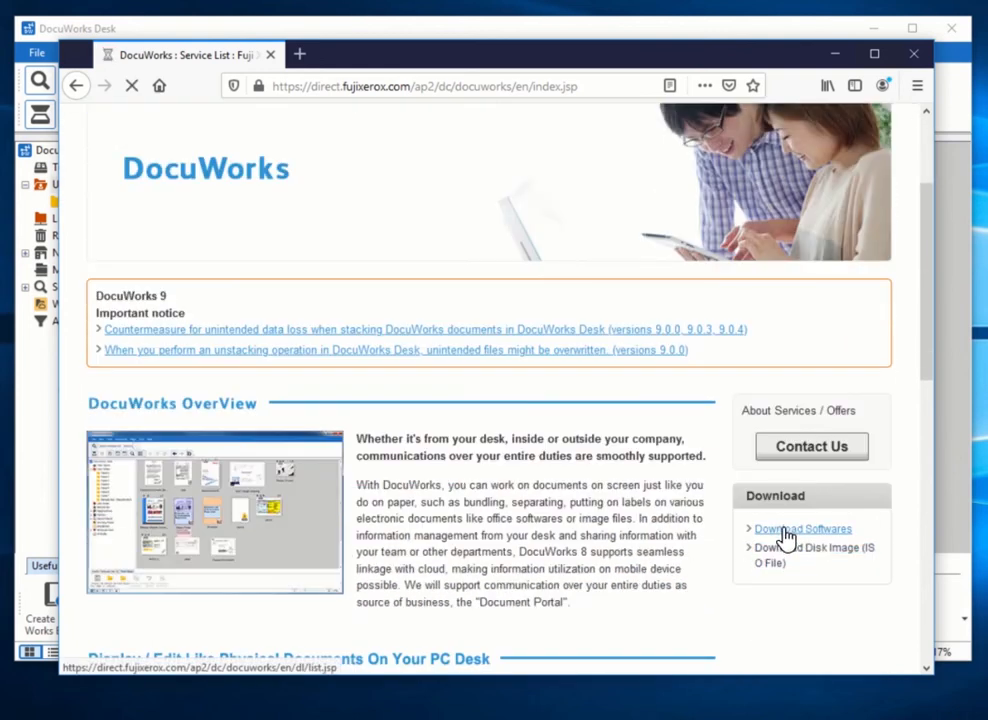
# Collapse the trial edition downloads and expand the DocuWorks 9 Updates section to show the 32bit and 64bit packages
pyautogui.scroll(-8, 772, 535)
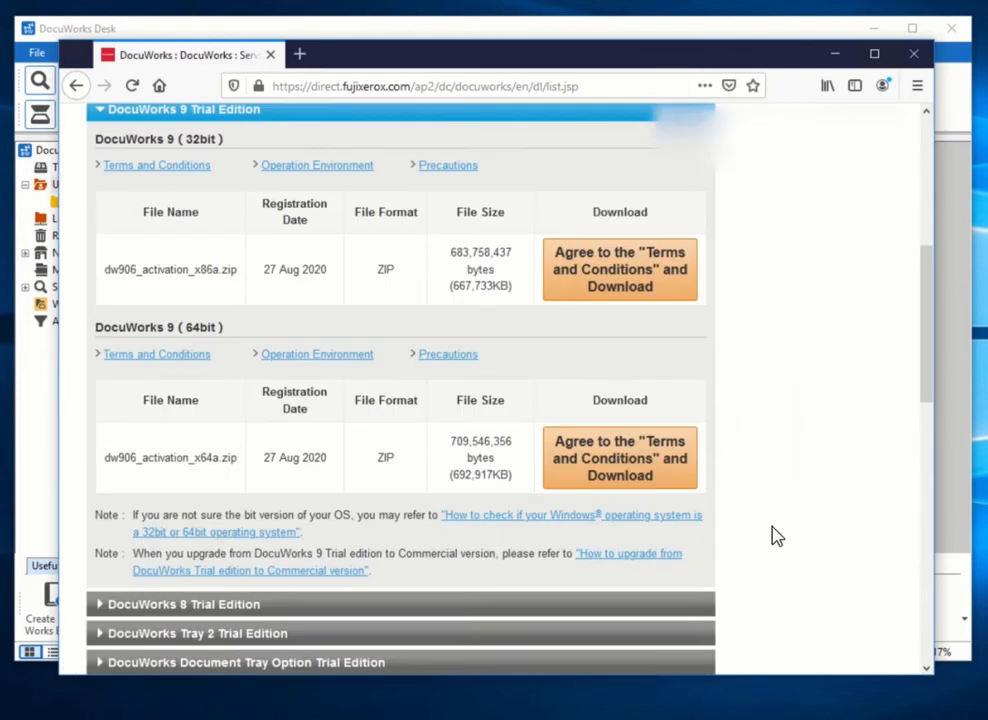
pyautogui.scroll(4, 620, 358)
pyautogui.click(622, 364)
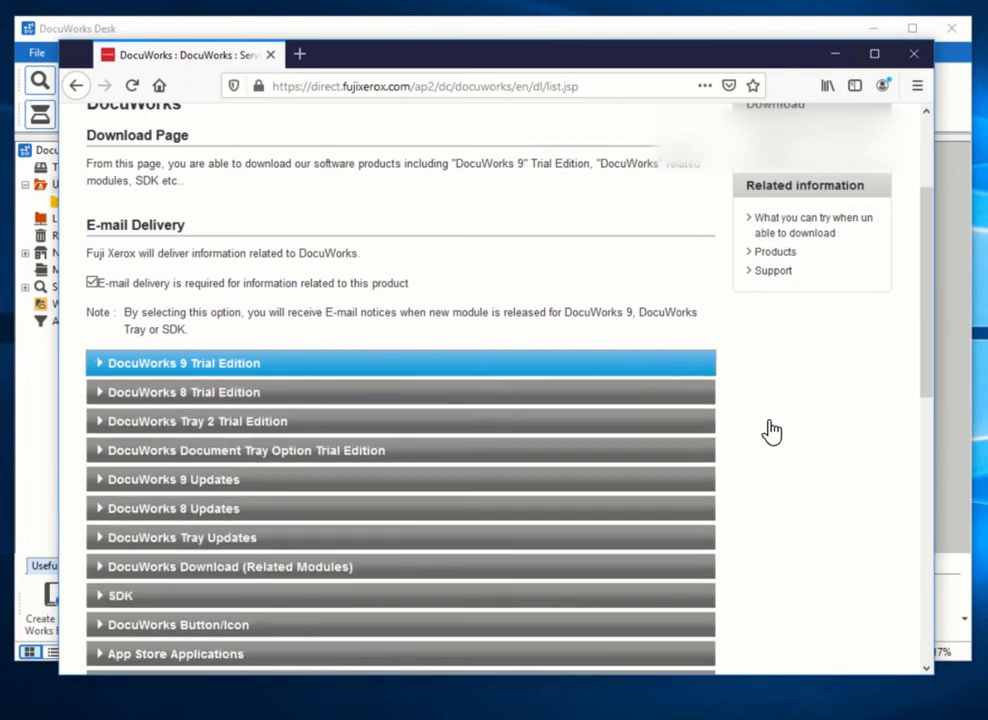
pyautogui.scroll(-1, 794, 453)
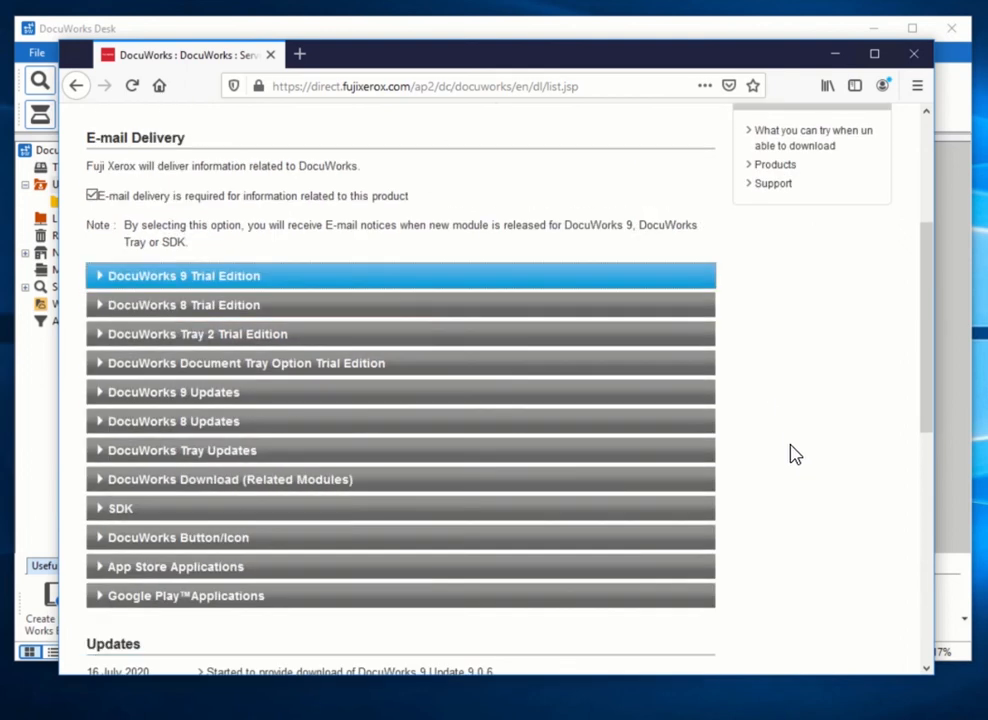
pyautogui.click(362, 393)
pyautogui.scroll(-4, 340, 395)
pyautogui.scroll(1, 342, 400)
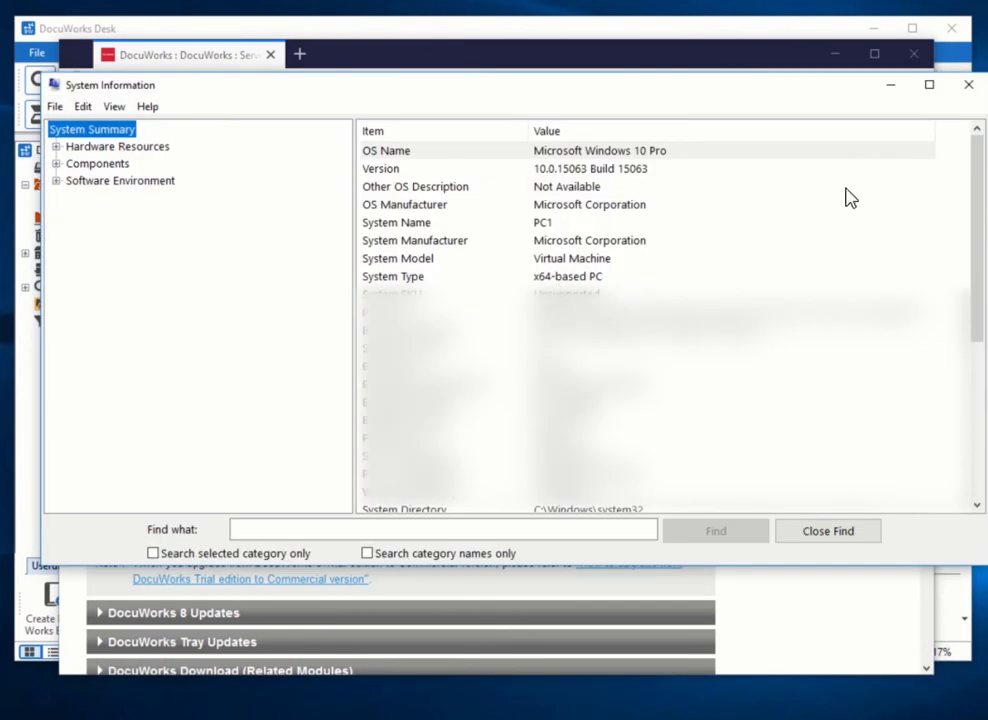
# Close the System Information window and save the DocuWorks 9 Update 9.0.6 (64bit) package dwup906_x64a.zip
pyautogui.click(966, 87)
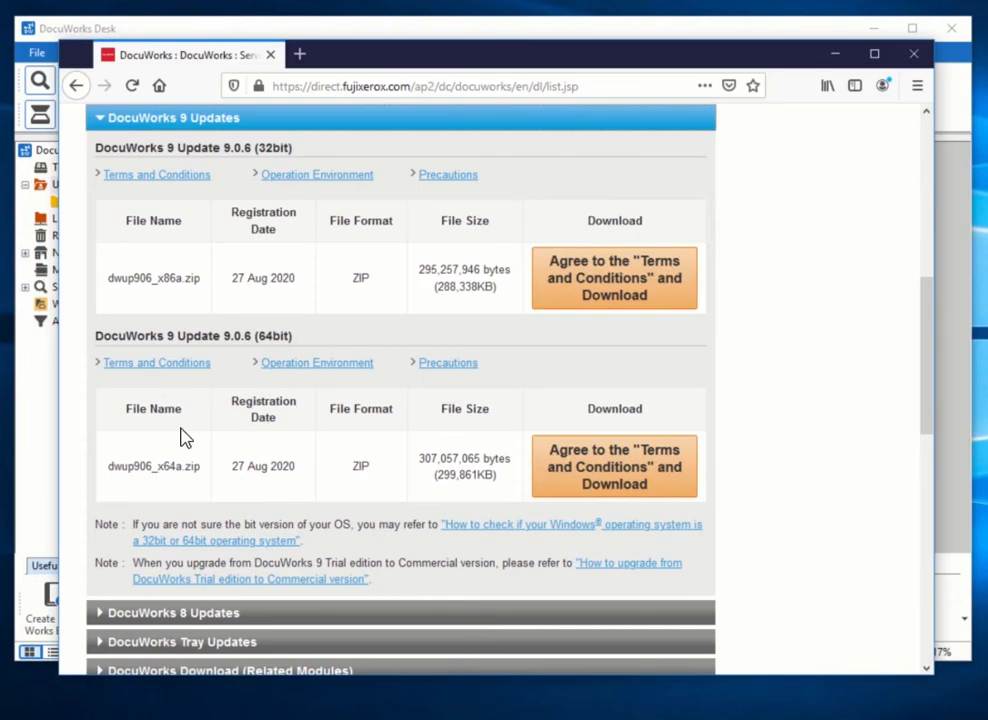
pyautogui.click(605, 488)
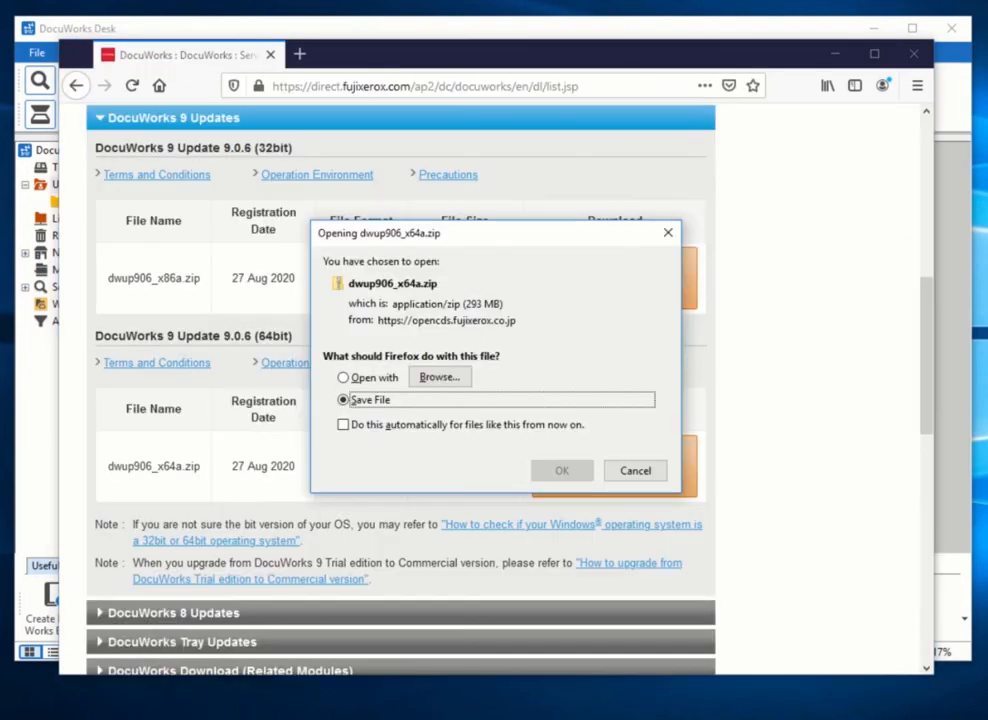
pyautogui.click(564, 471)
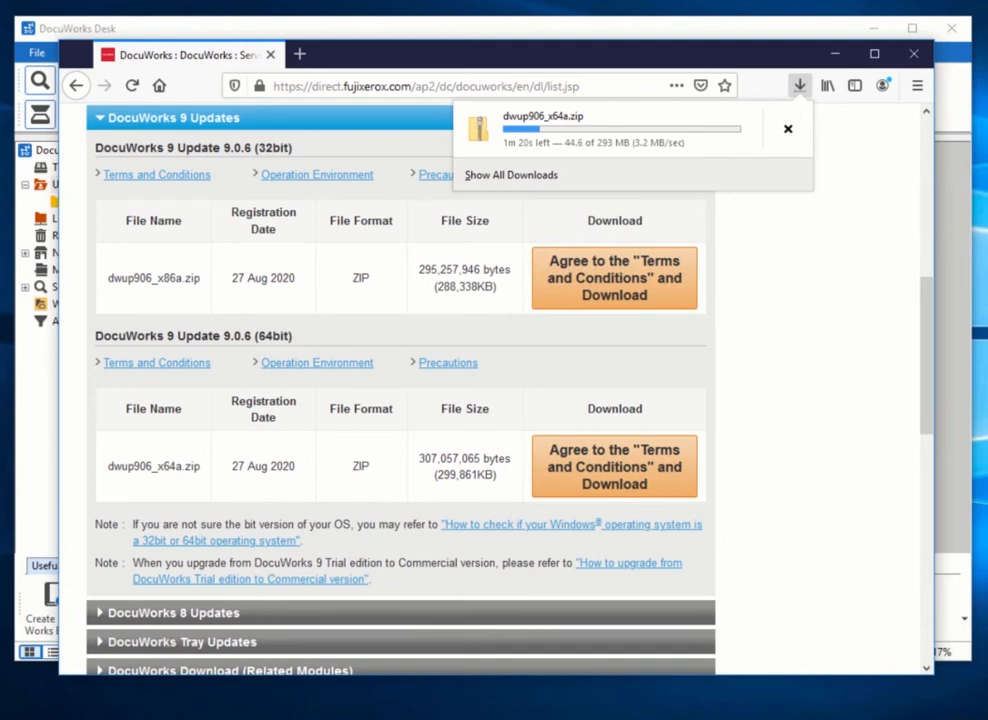
# Switch to DocuWorks Desk, check its version information once more and close the program
pyautogui.hotkey('alt', 'Tab')
pyautogui.click(278, 54)
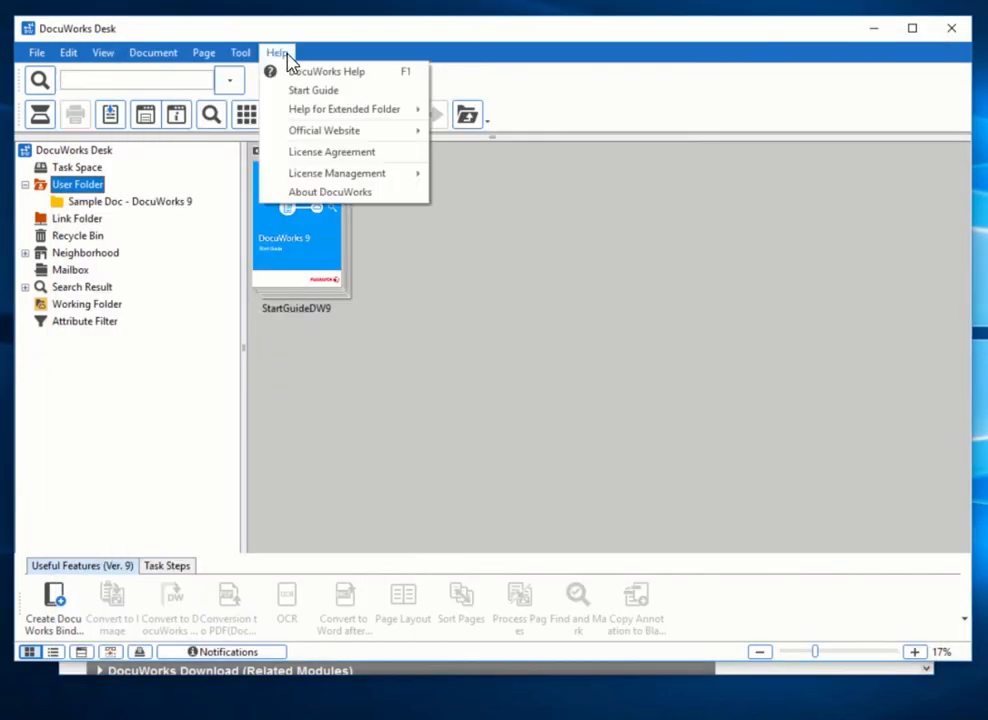
pyautogui.click(312, 193)
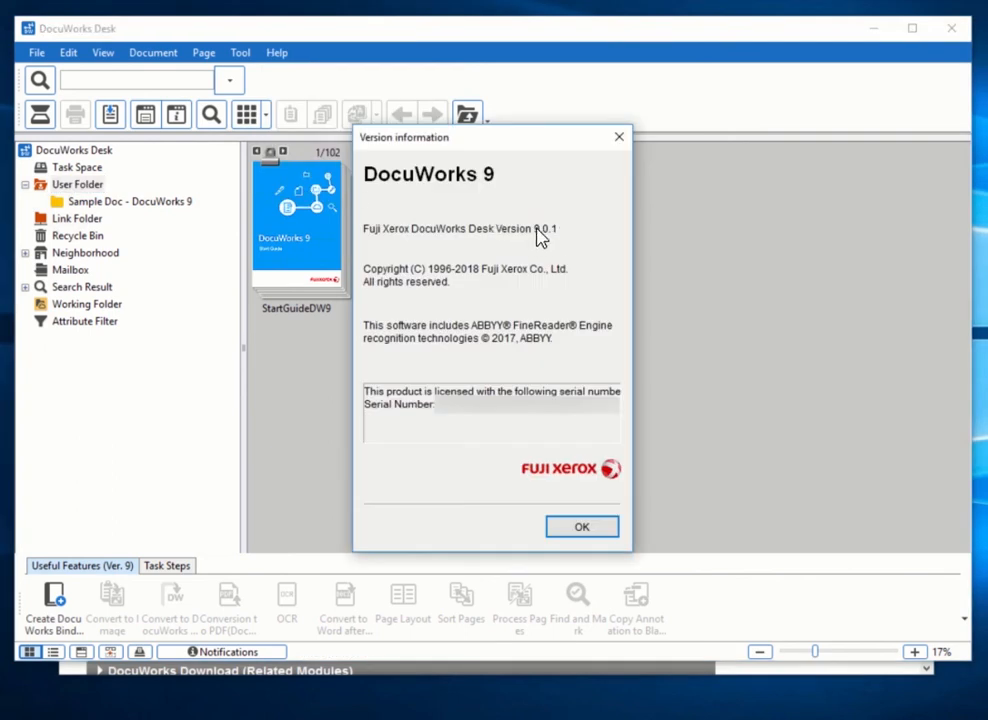
pyautogui.click(620, 139)
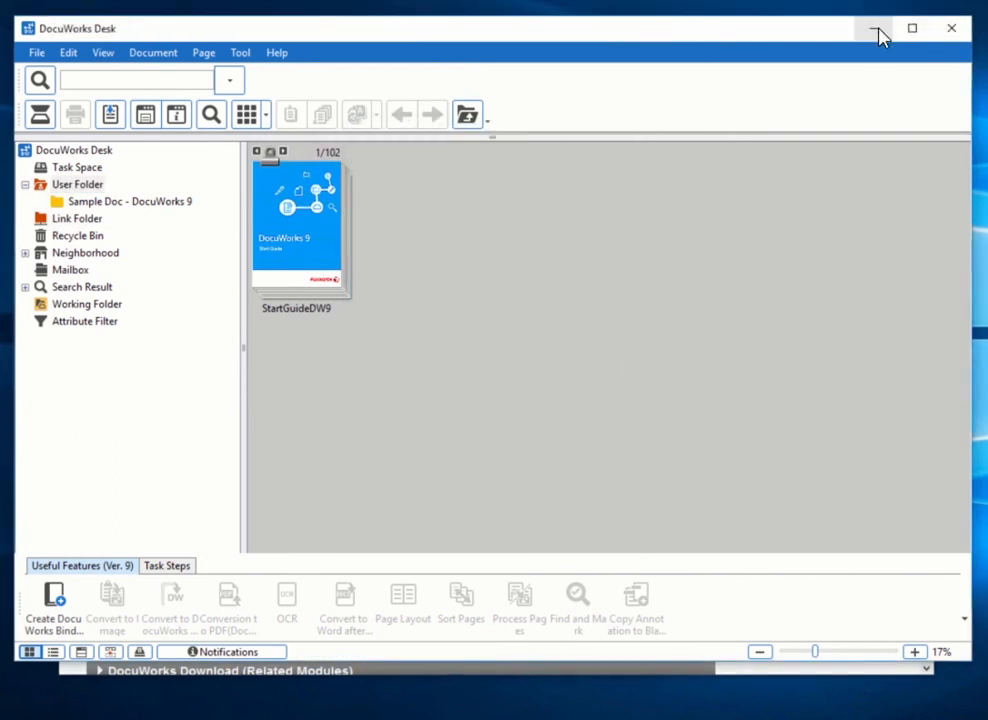
pyautogui.click(951, 33)
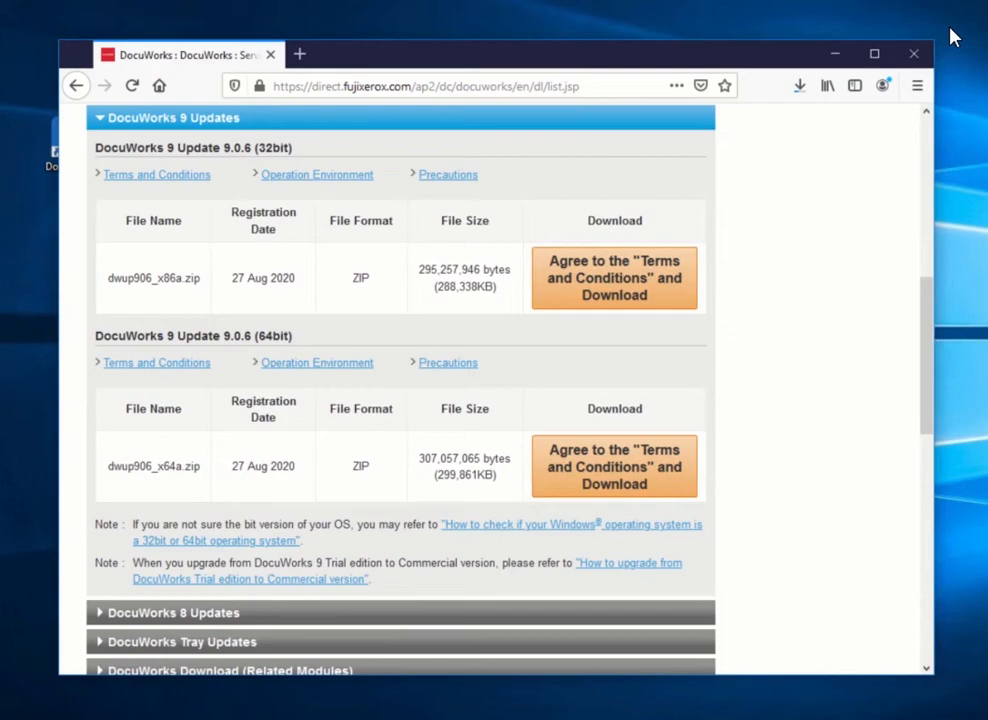
# Show the downloaded dwup906_x64a.zip in its folder and extract all its files to C:\Users\DocuWorks\Downloads\dwup906_x64a
pyautogui.click(801, 88)
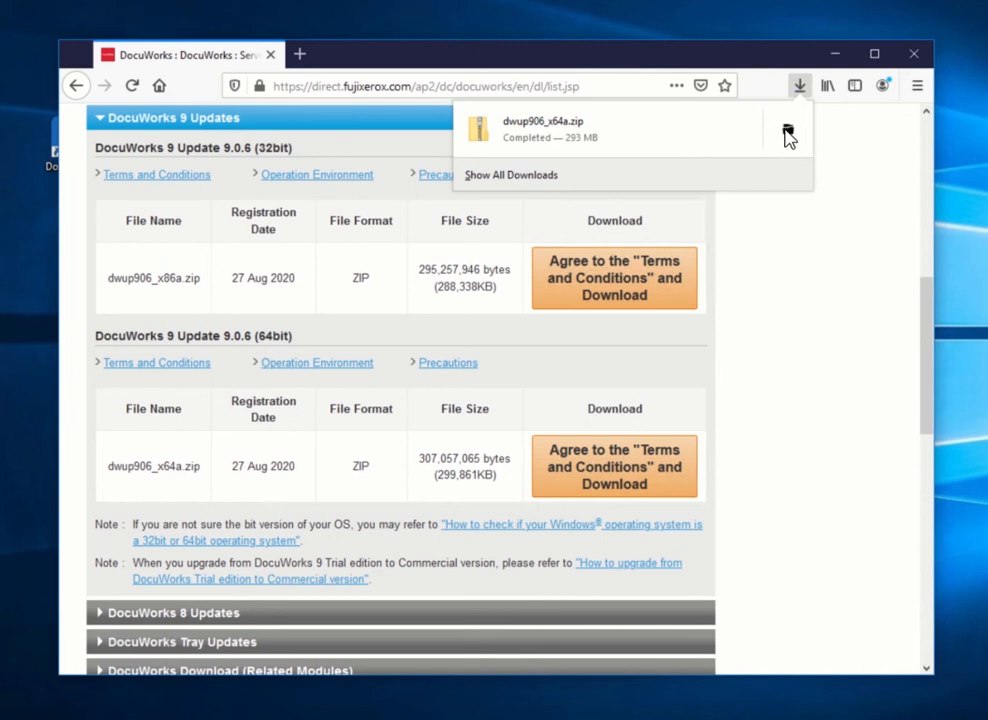
pyautogui.click(788, 136)
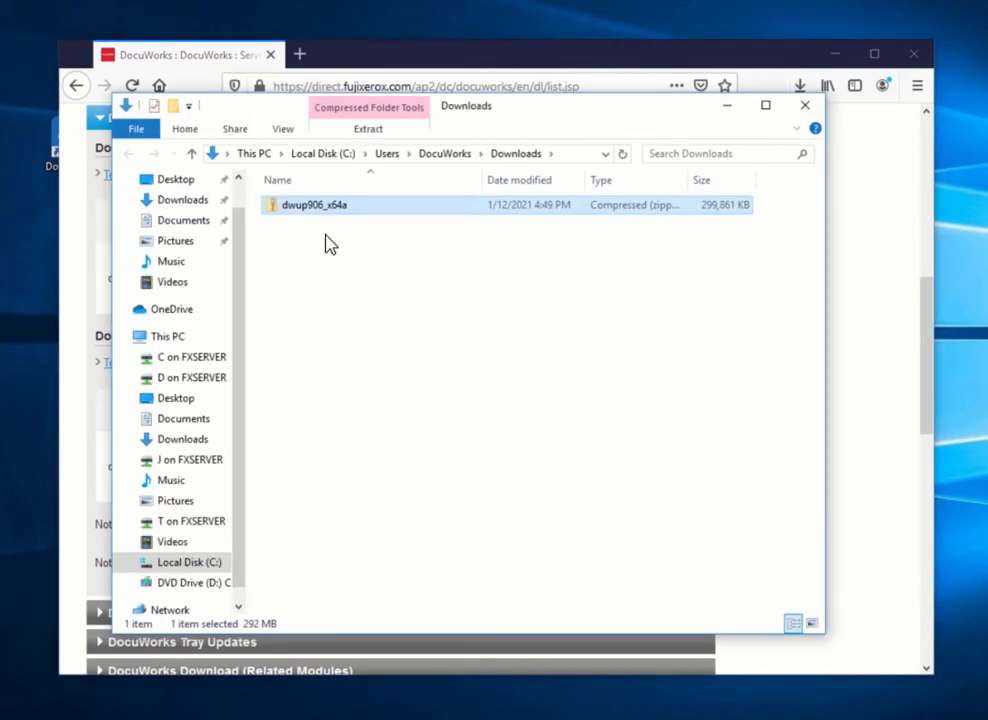
pyautogui.rightClick(325, 210)
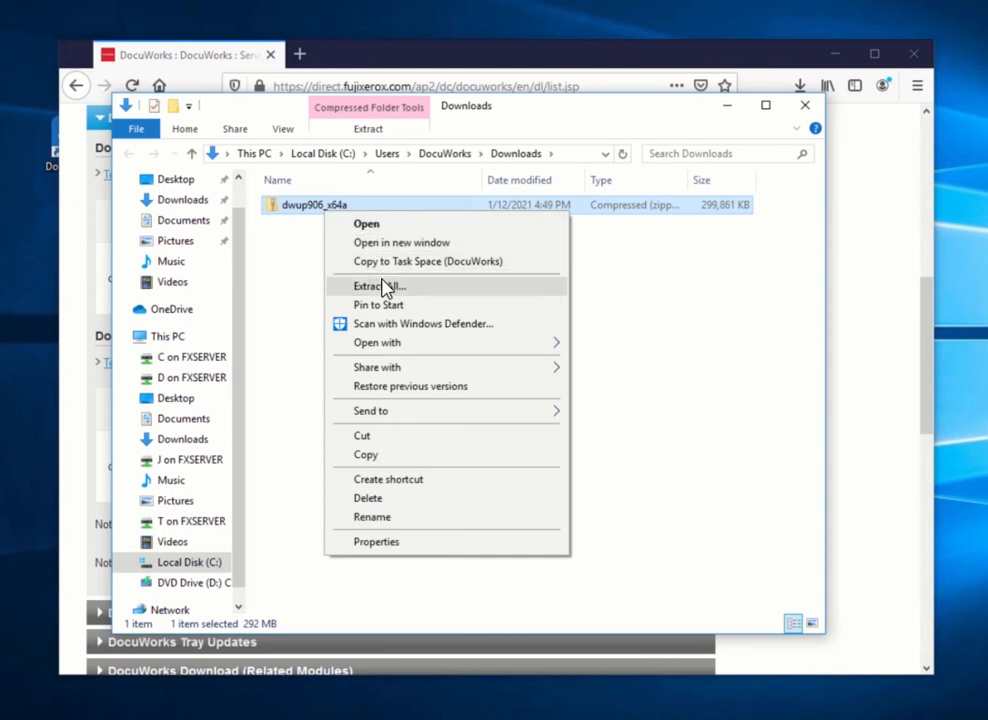
pyautogui.click(381, 285)
pyautogui.click(620, 472)
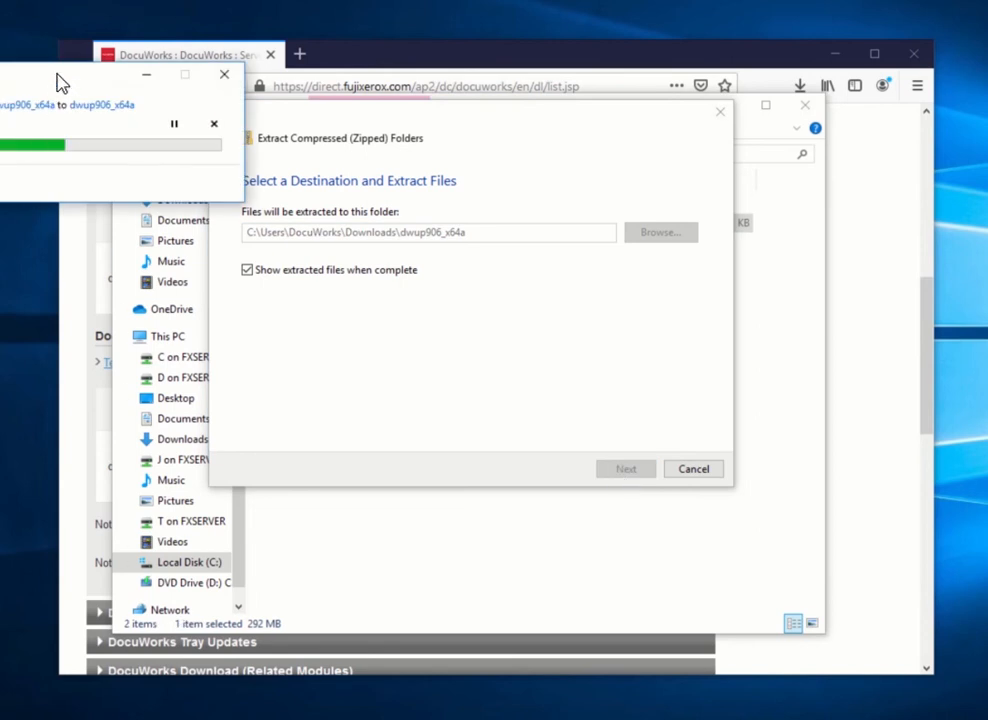
pyautogui.moveTo(60, 82); pyautogui.dragTo(575, 240)
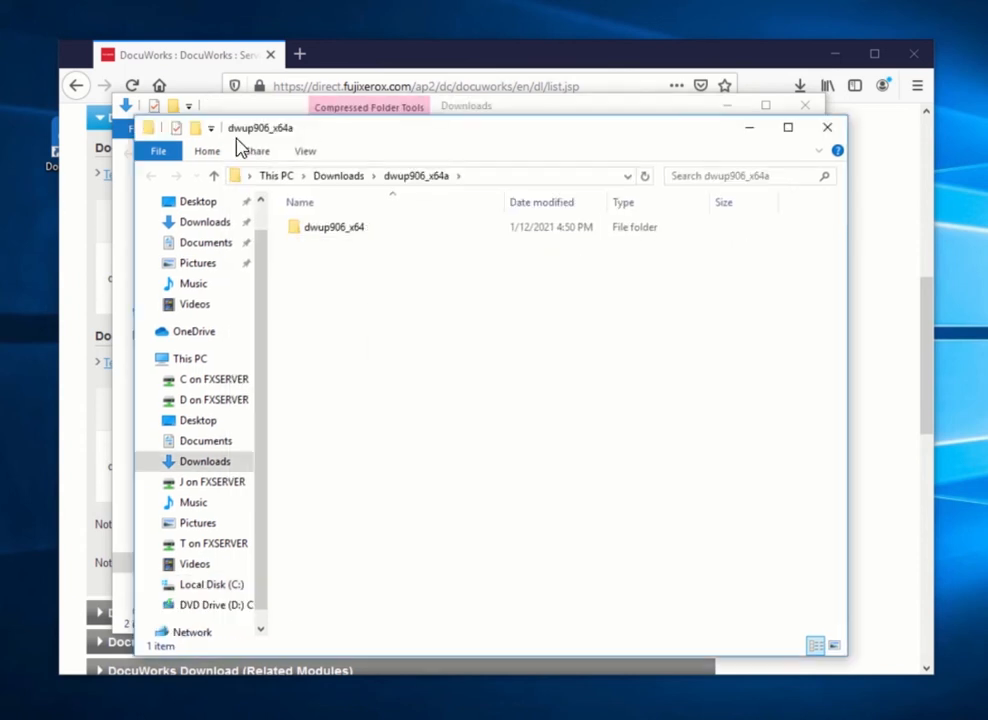
# Run the Setup application from the extracted dwup906_x64 folder as administrator, allow it to make changes, and choose English as the installation language
pyautogui.doubleClick(338, 230)
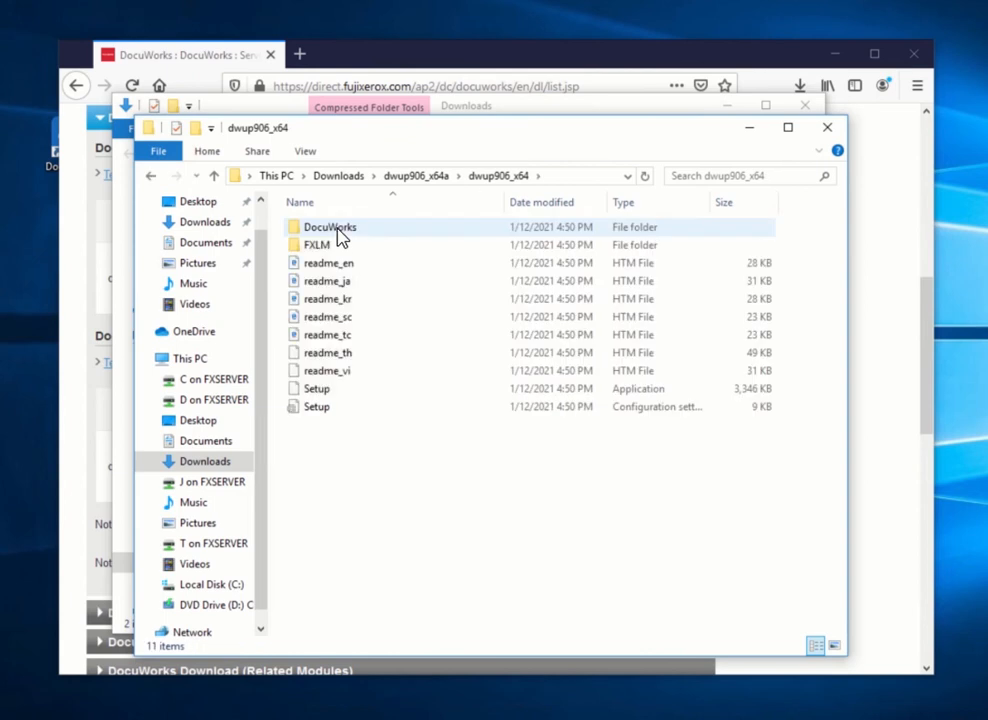
pyautogui.click(354, 400)
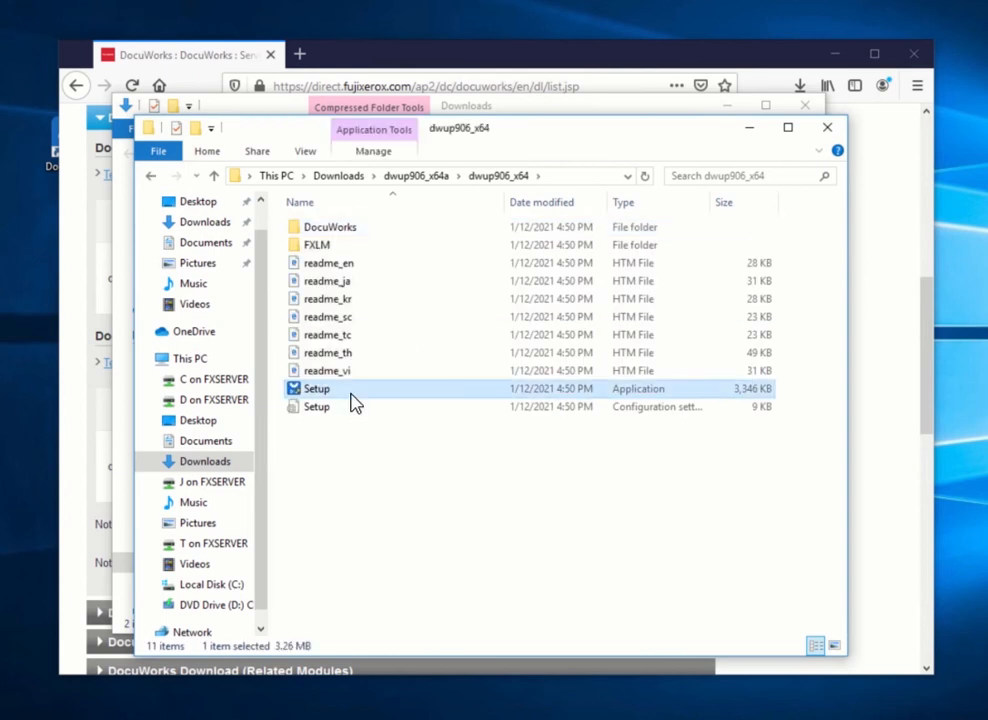
pyautogui.rightClick(355, 398)
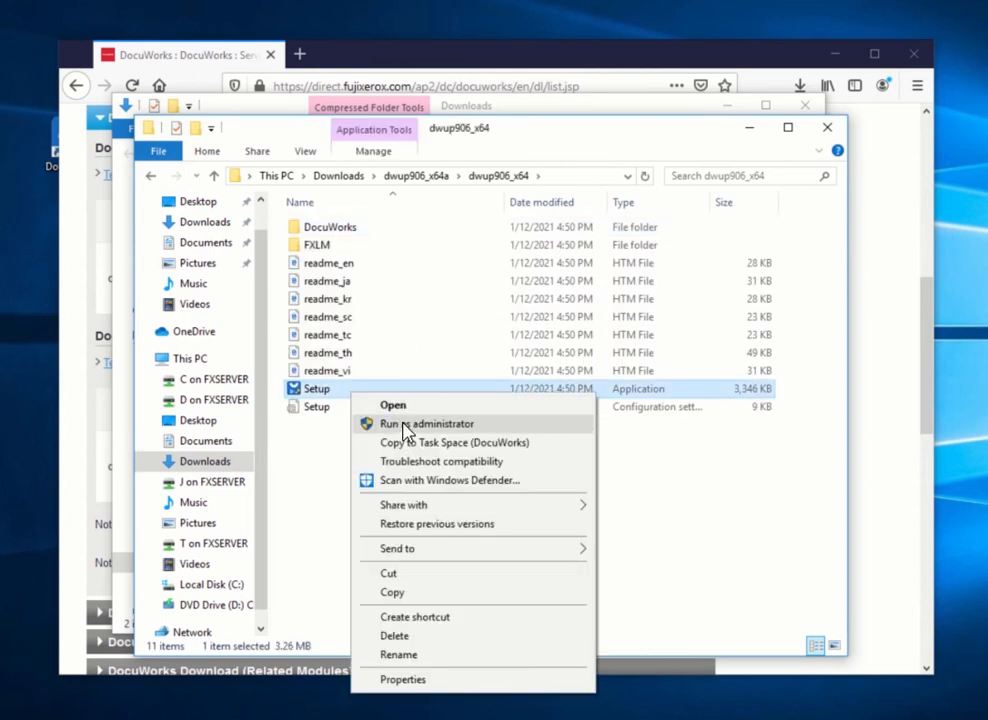
pyautogui.click(405, 424)
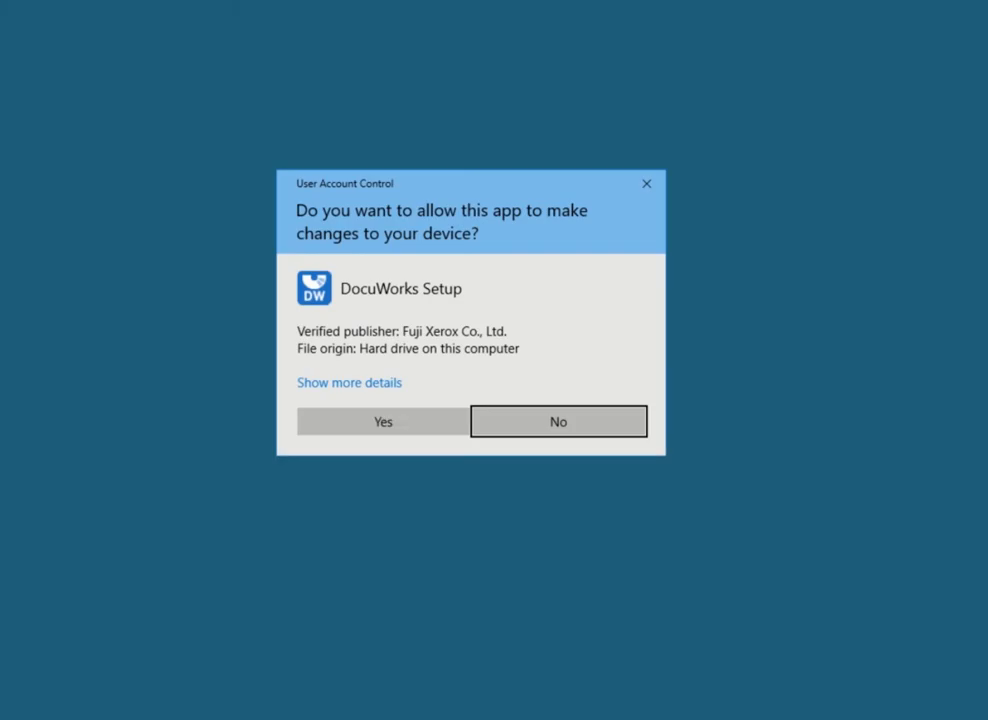
pyautogui.click(383, 423)
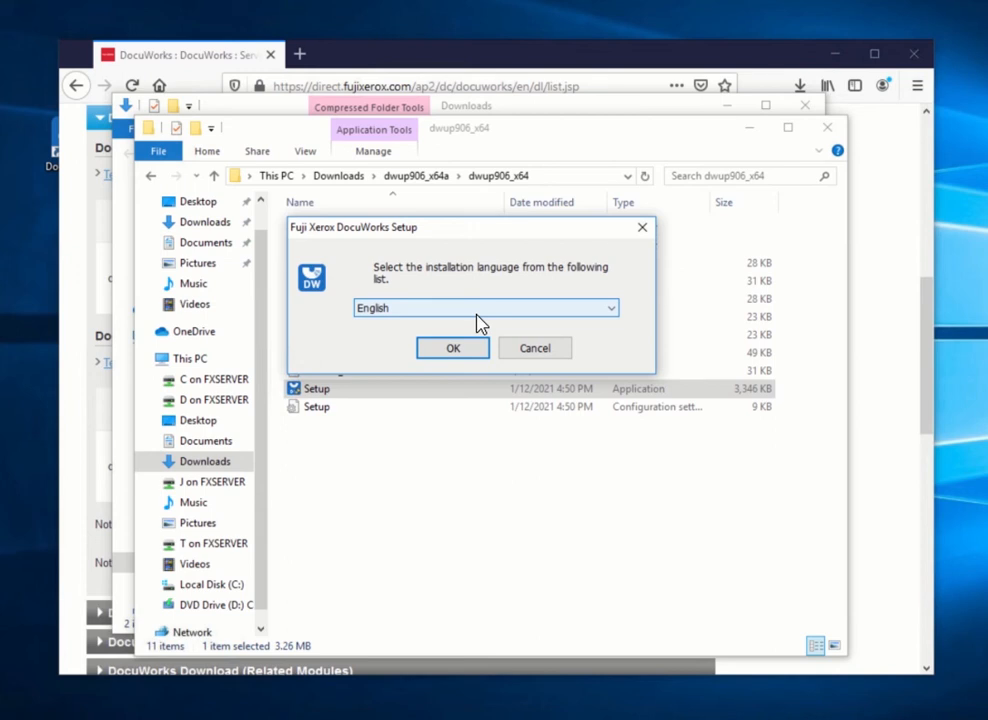
pyautogui.click(465, 350)
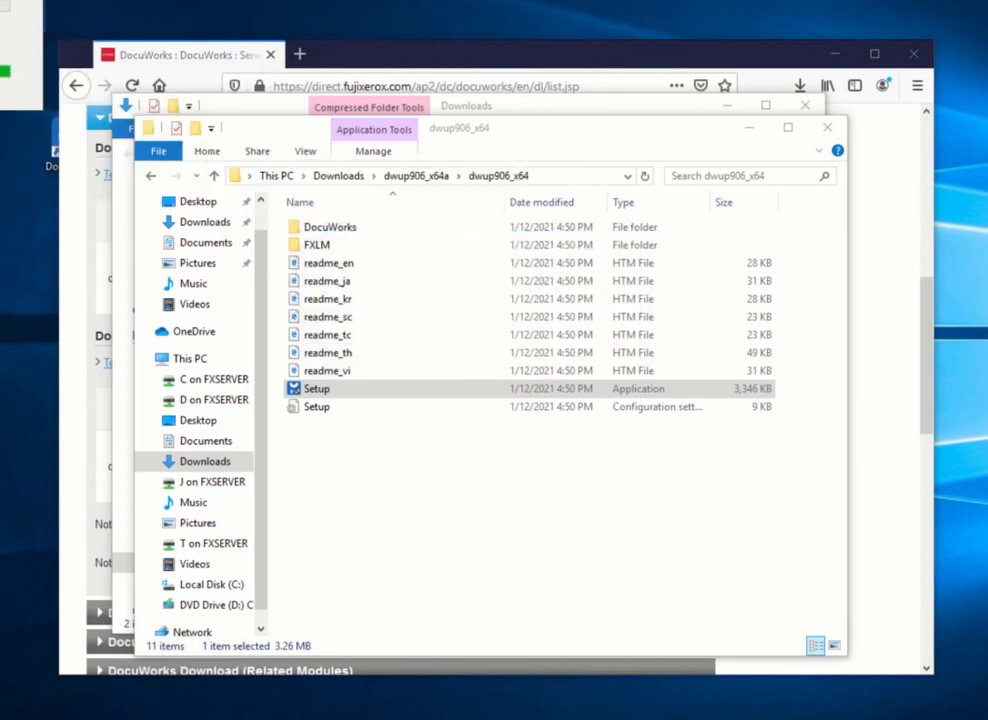
# Accept the license agreement, install DocuWorks 9 Update 9.0.6 and finish the setup wizard
pyautogui.moveTo(113, 20); pyautogui.dragTo(408, 150)
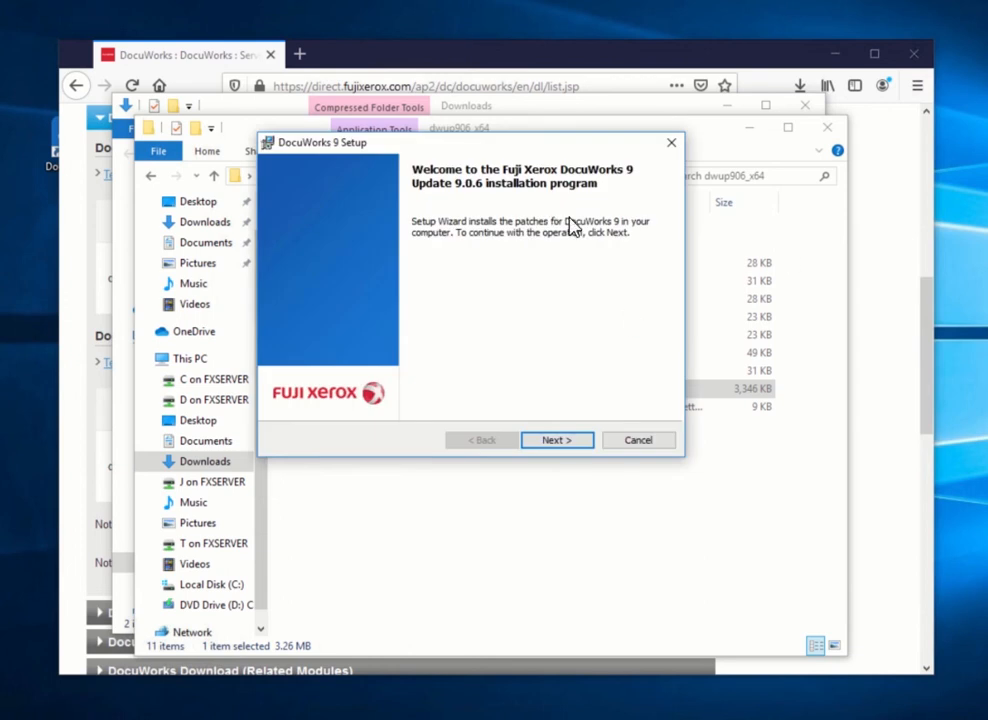
pyautogui.click(576, 442)
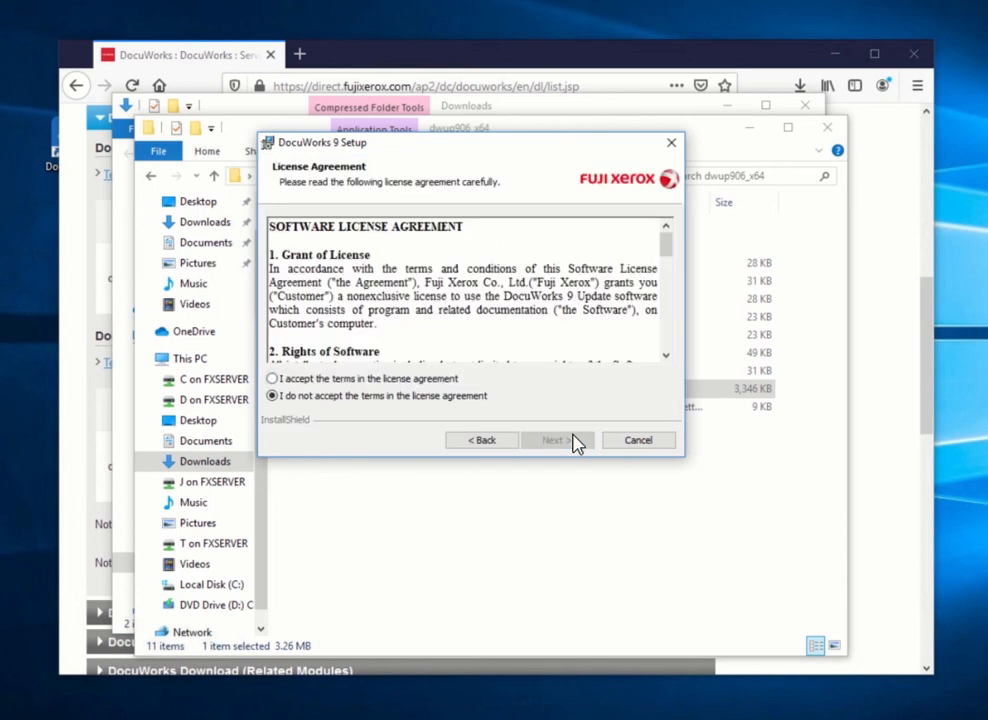
pyautogui.click(440, 379)
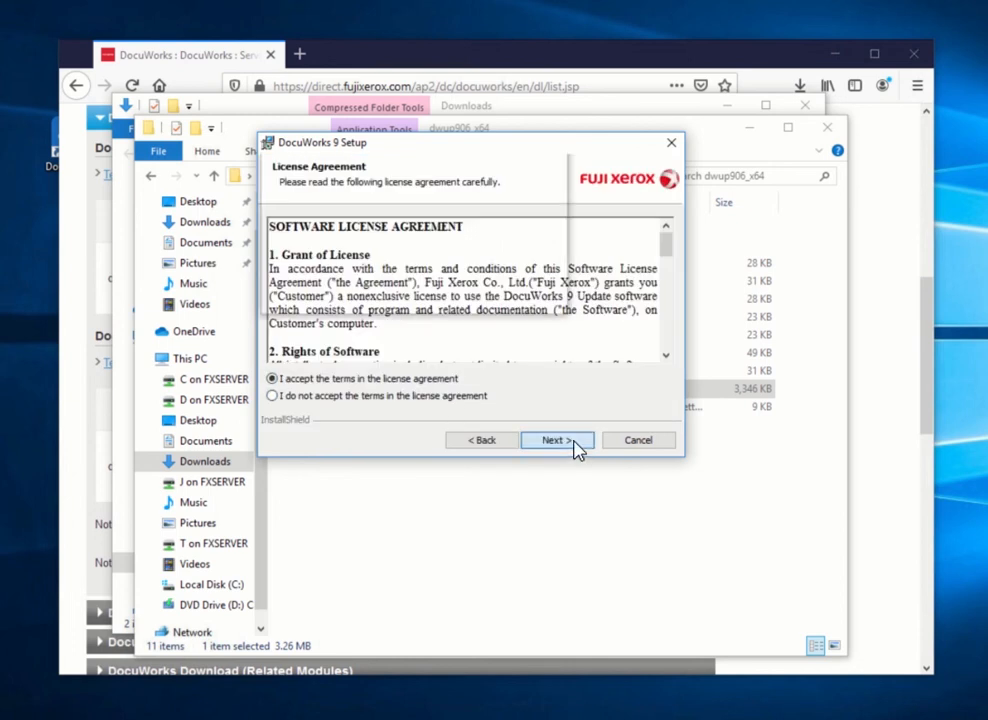
pyautogui.click(577, 447)
pyautogui.click(556, 440)
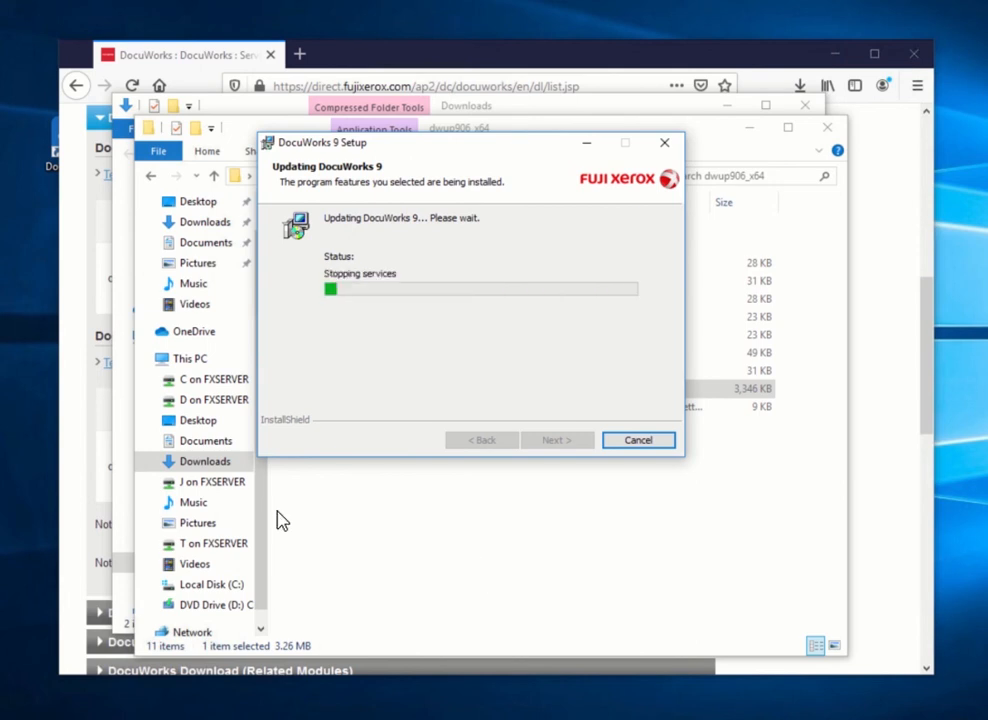
pyautogui.click(339, 268)
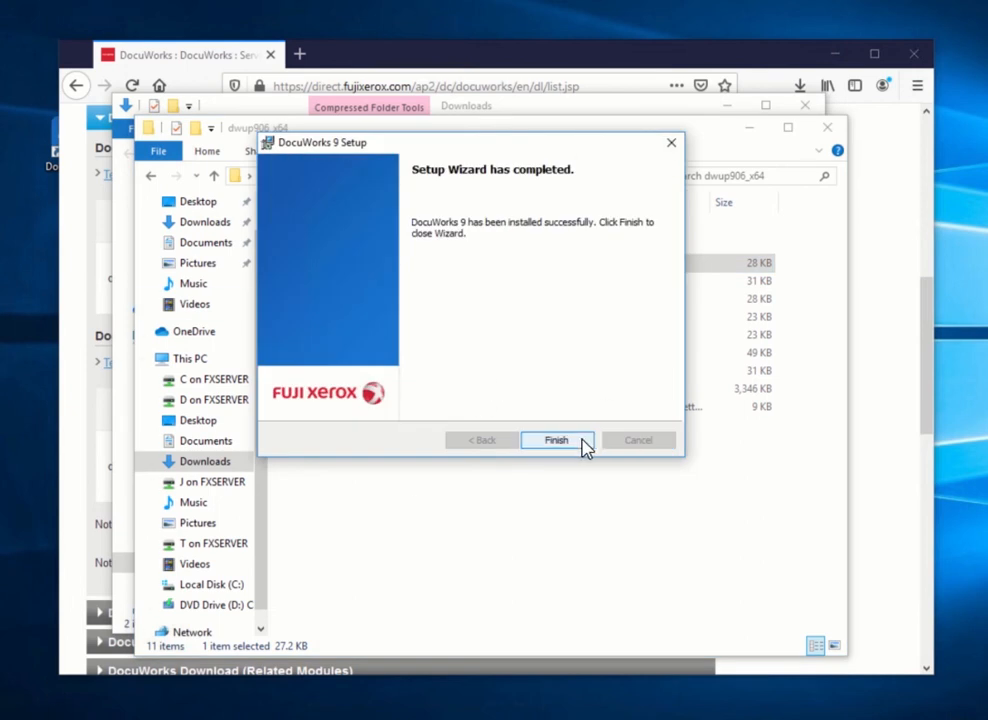
pyautogui.click(556, 441)
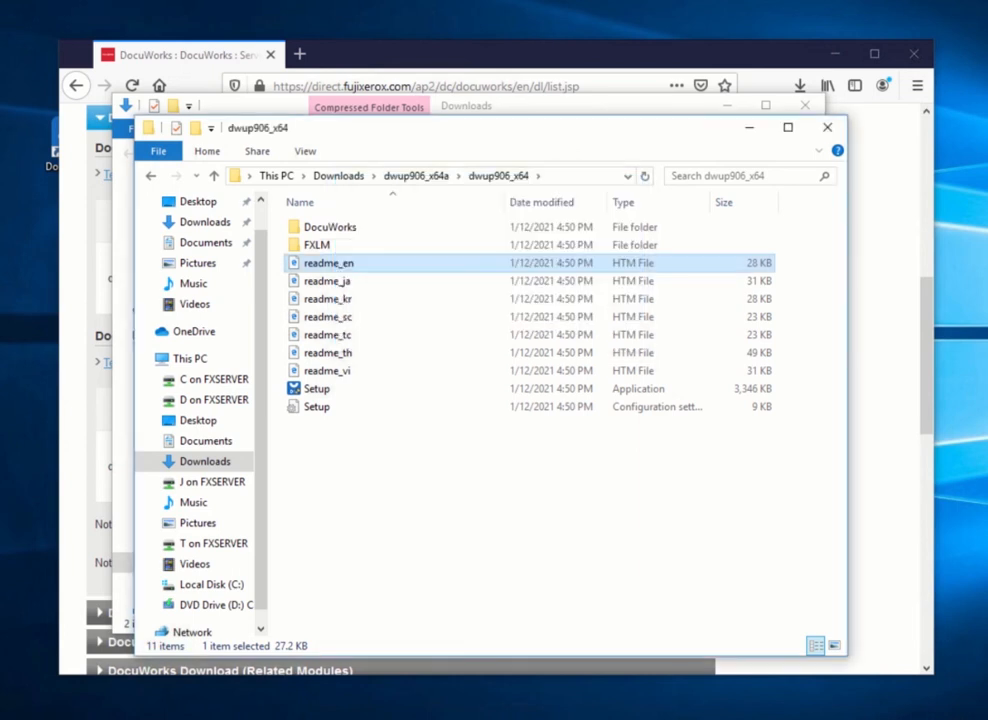
# Minimize the dwup906_x64 and Downloads folder windows and the browser to reach the desktop
pyautogui.click(751, 134)
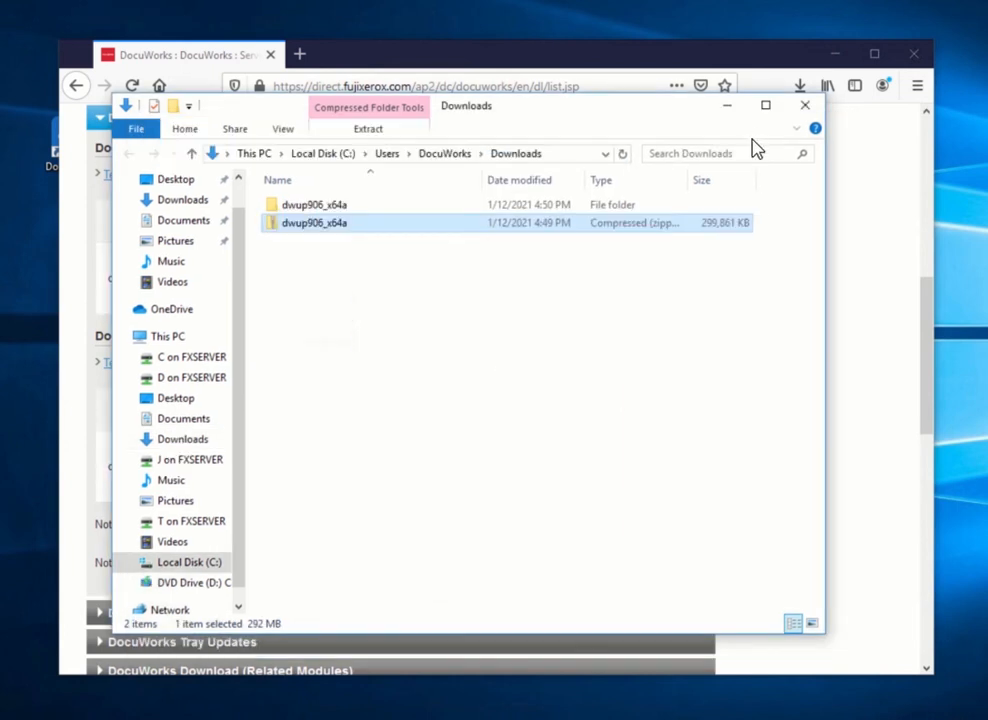
pyautogui.click(729, 108)
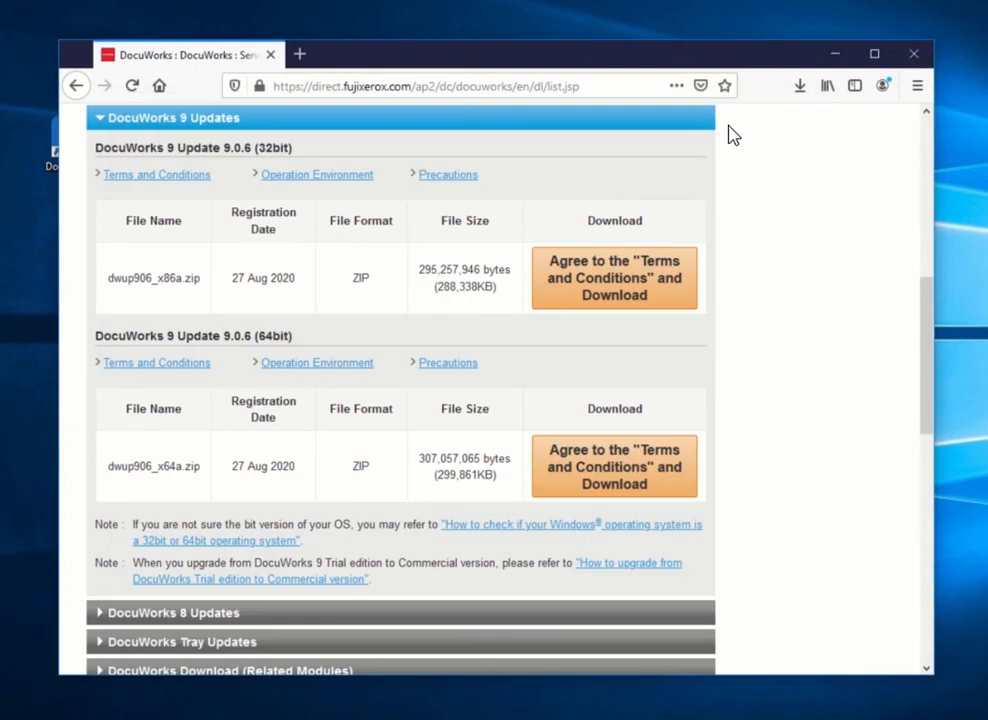
pyautogui.click(835, 58)
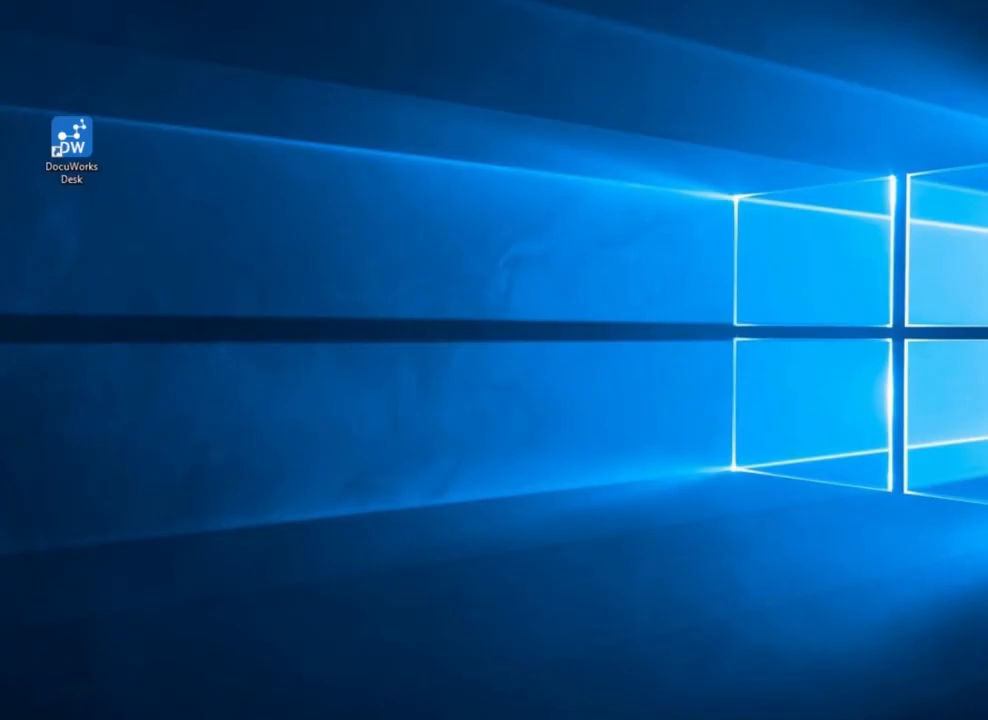
# Launch DocuWorks Desk, check its version information and close the information window
pyautogui.click(66, 149)
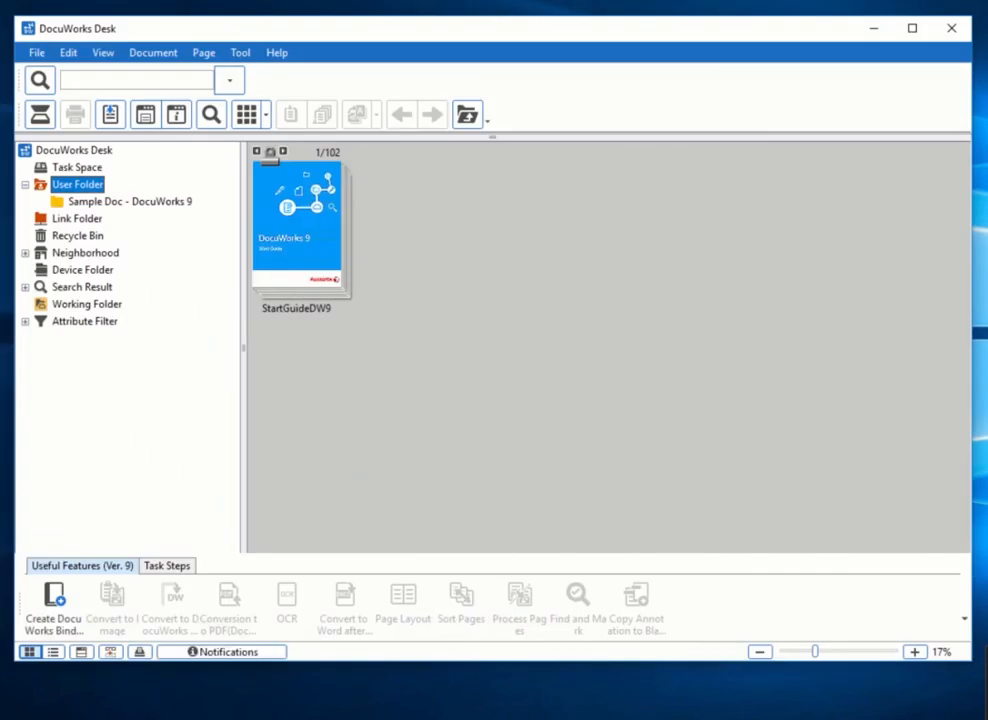
pyautogui.click(280, 58)
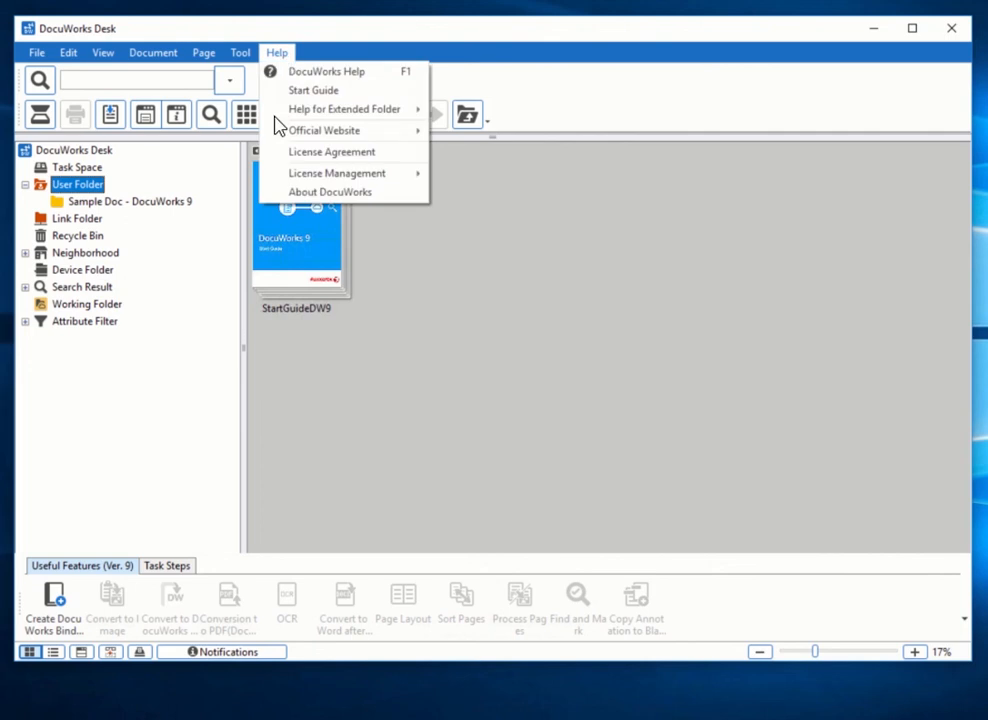
pyautogui.click(305, 192)
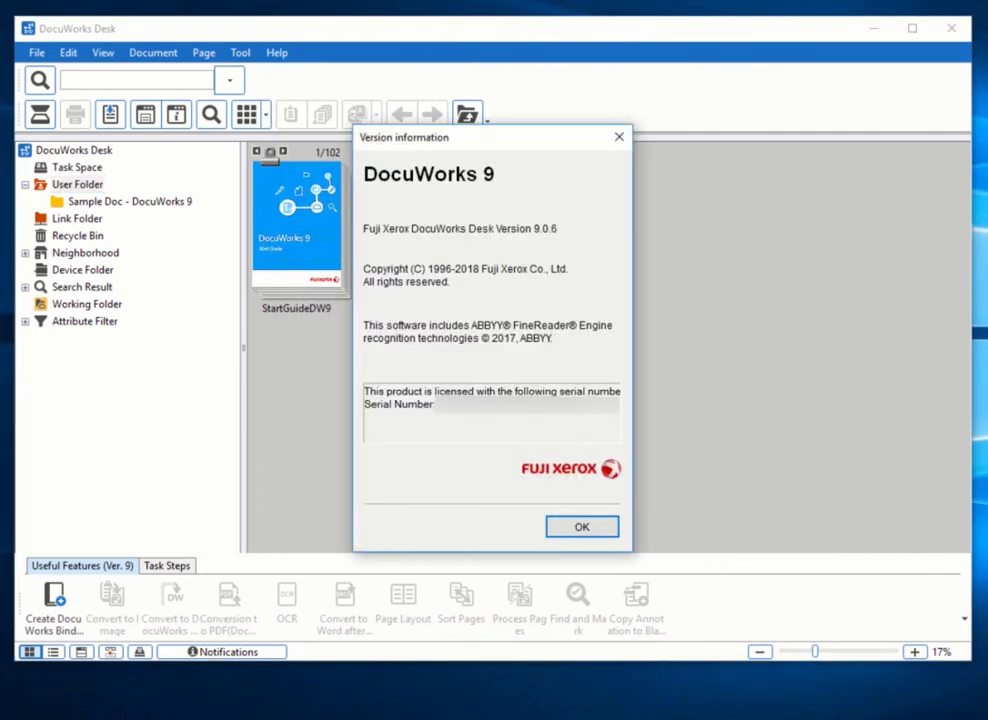
pyautogui.click(619, 137)
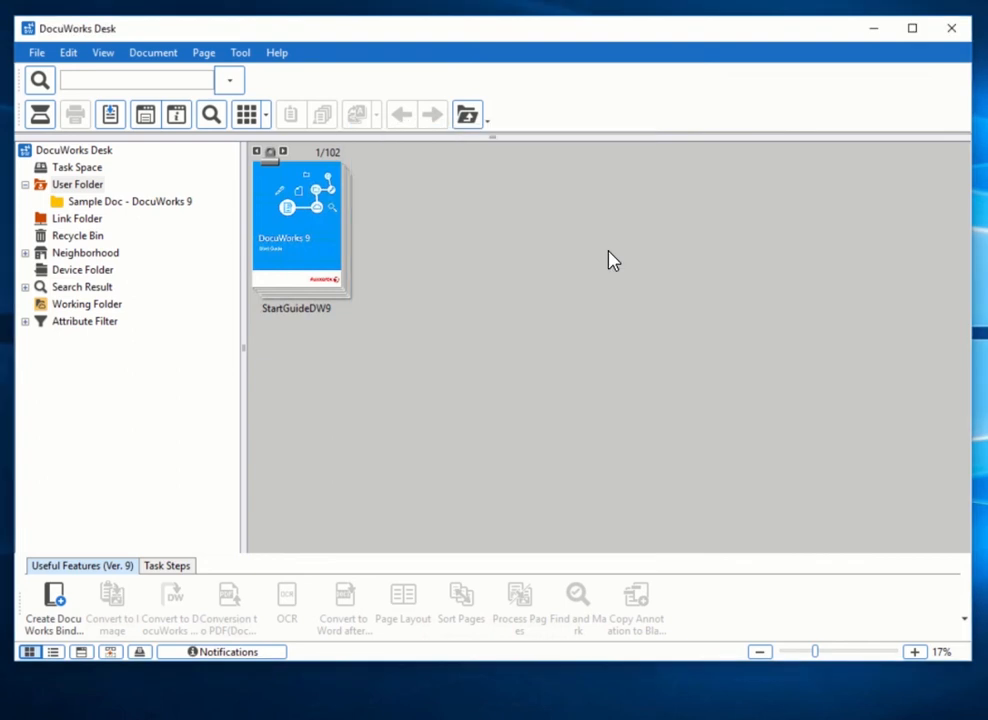